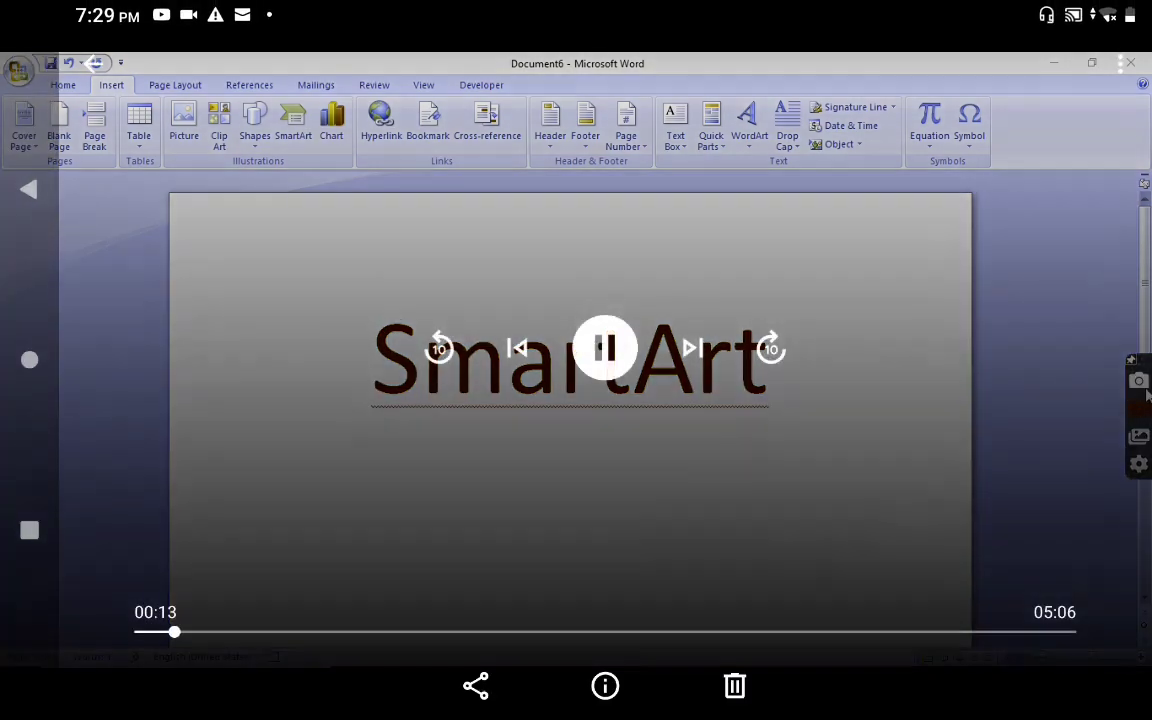
Scroll to the blank part of the page and open the Choose a SmartArt Graphic dialog
click(605, 348)
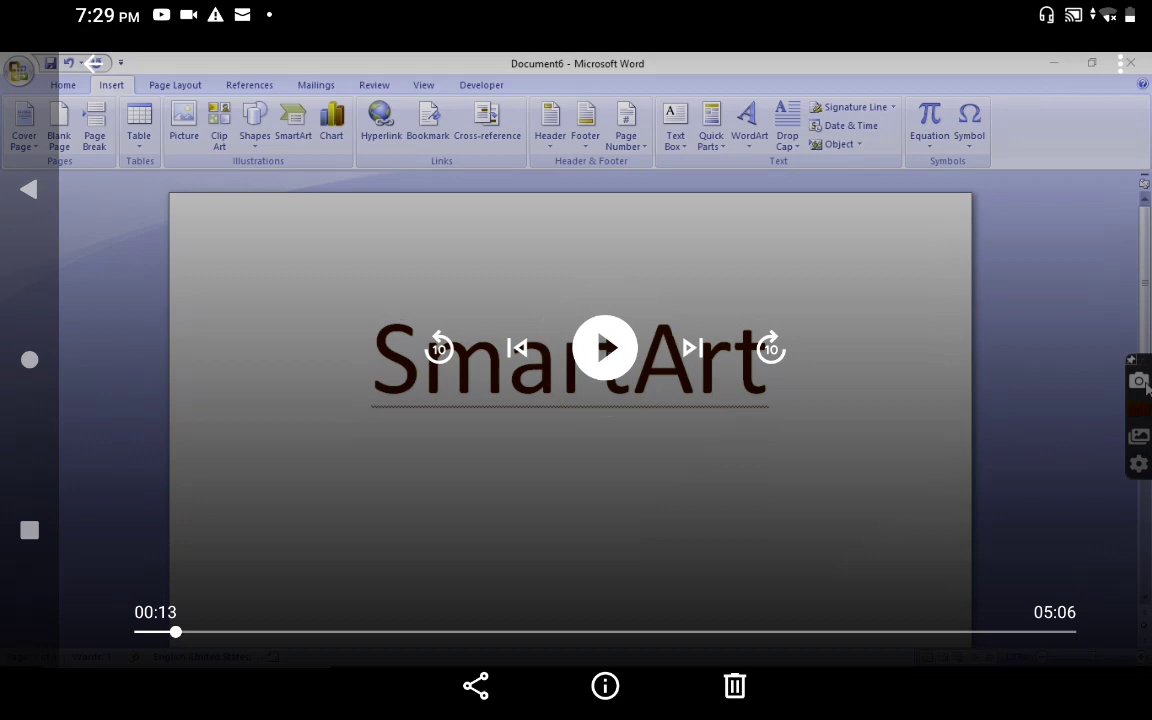
click(605, 348)
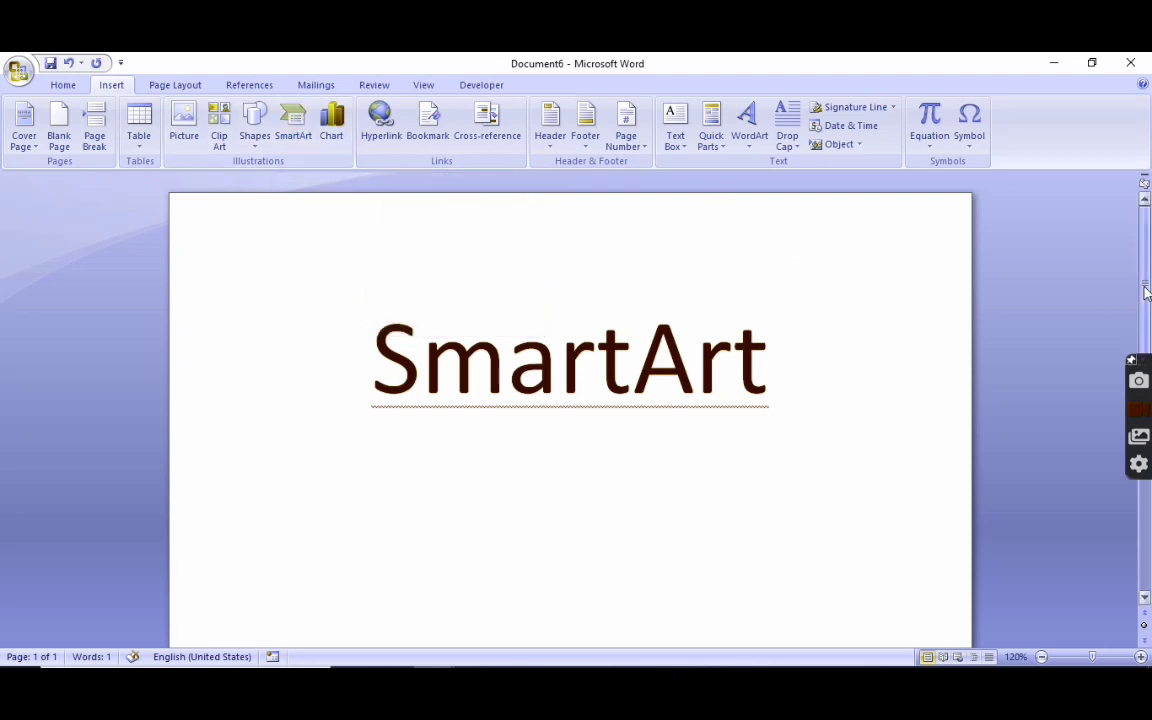
drag(1146, 292, 1143, 370)
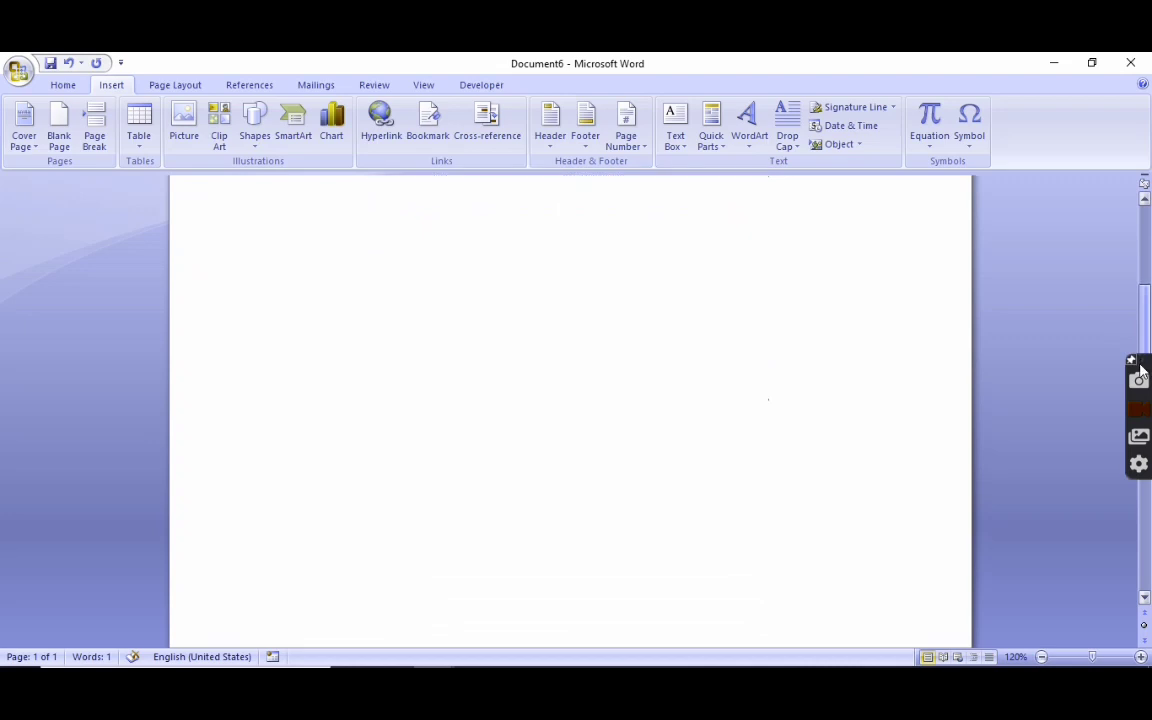
click(289, 125)
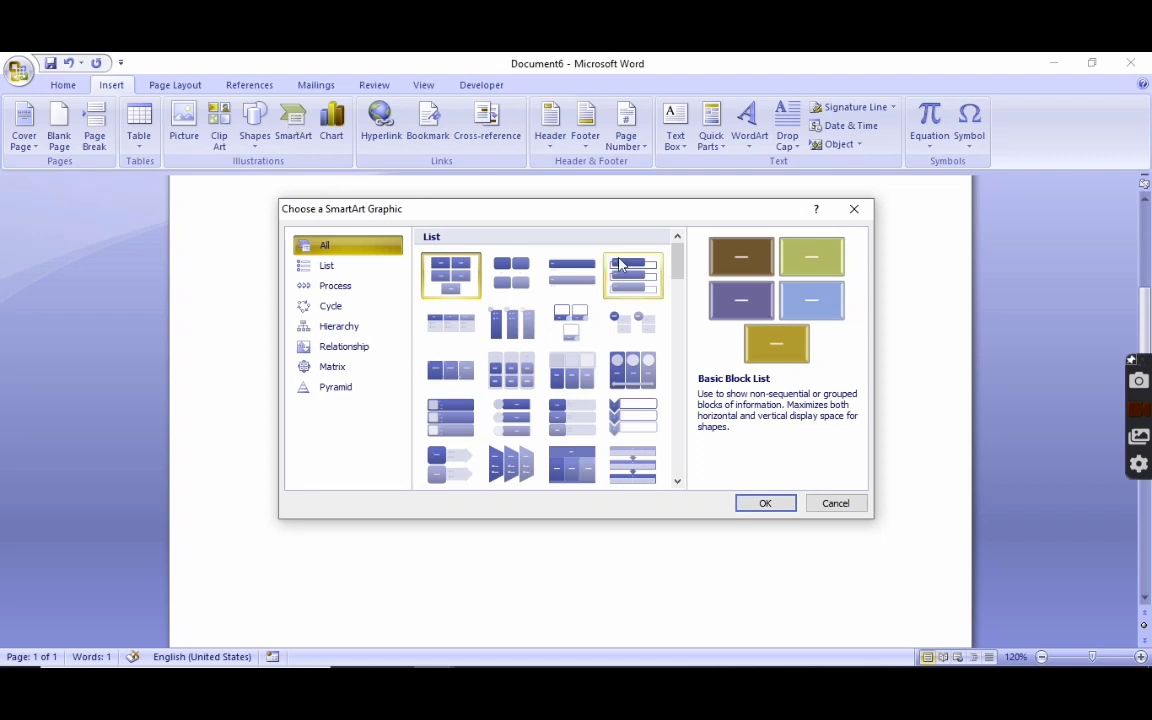
click(335, 267)
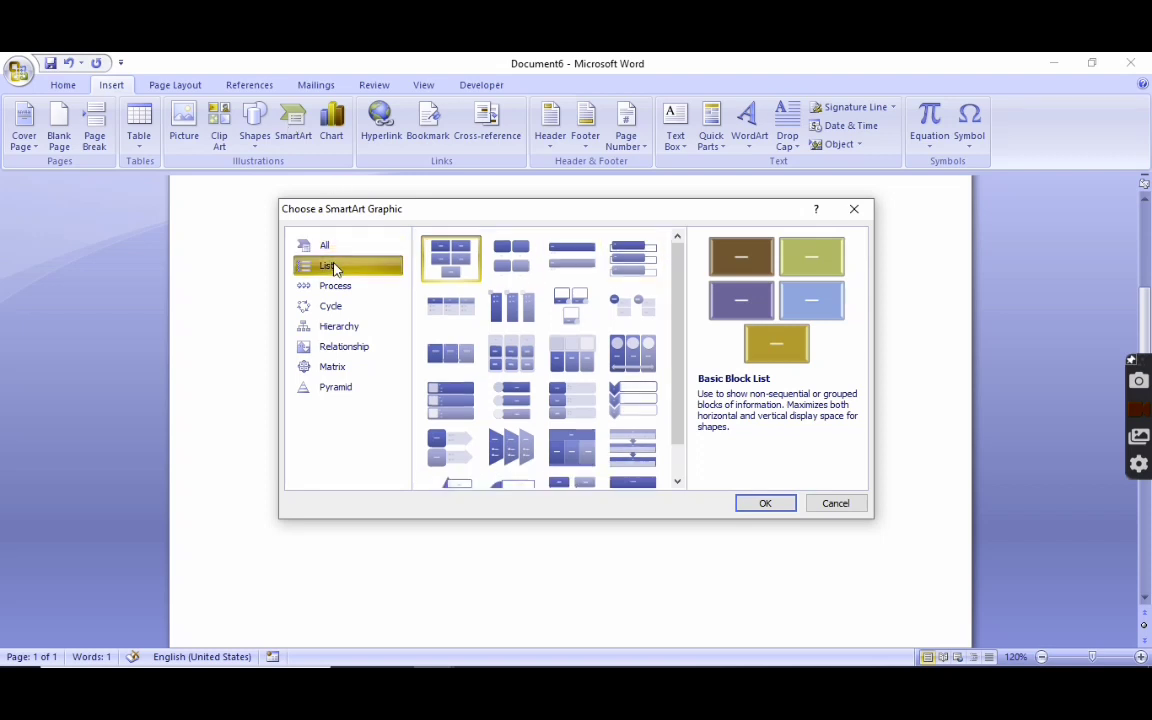
Browse the Process, Cycle, Hierarchy, Relationship, Matrix, Pyramid and All SmartArt layout categories
click(336, 289)
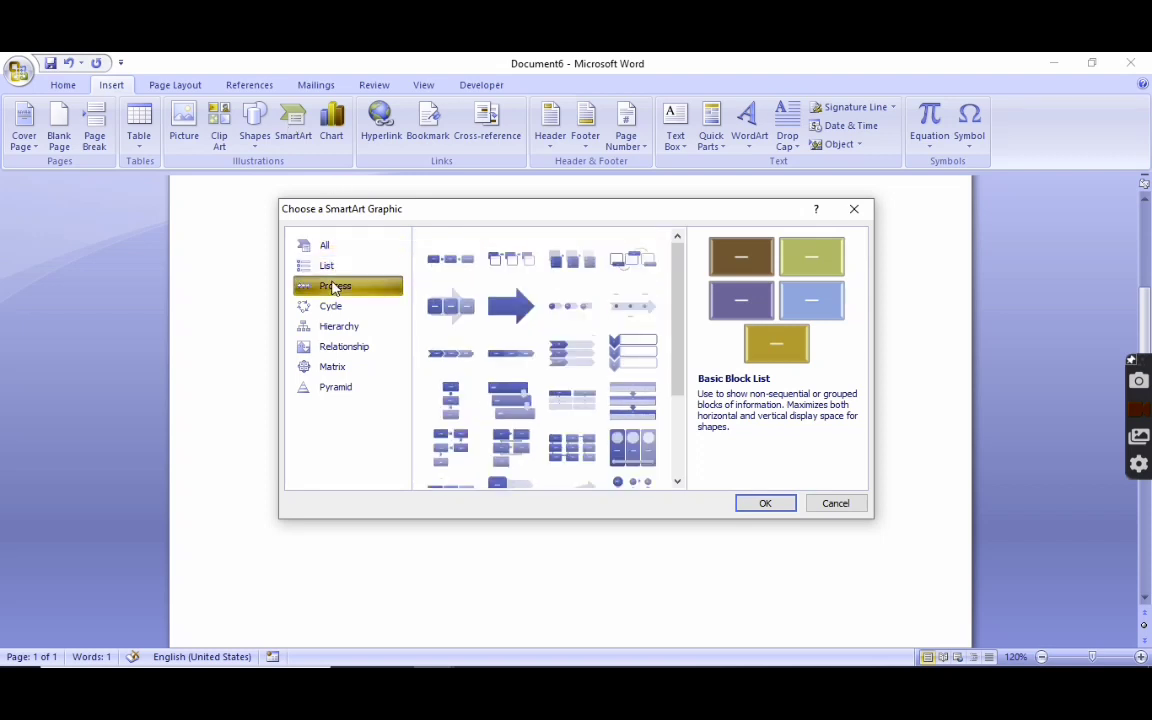
click(336, 309)
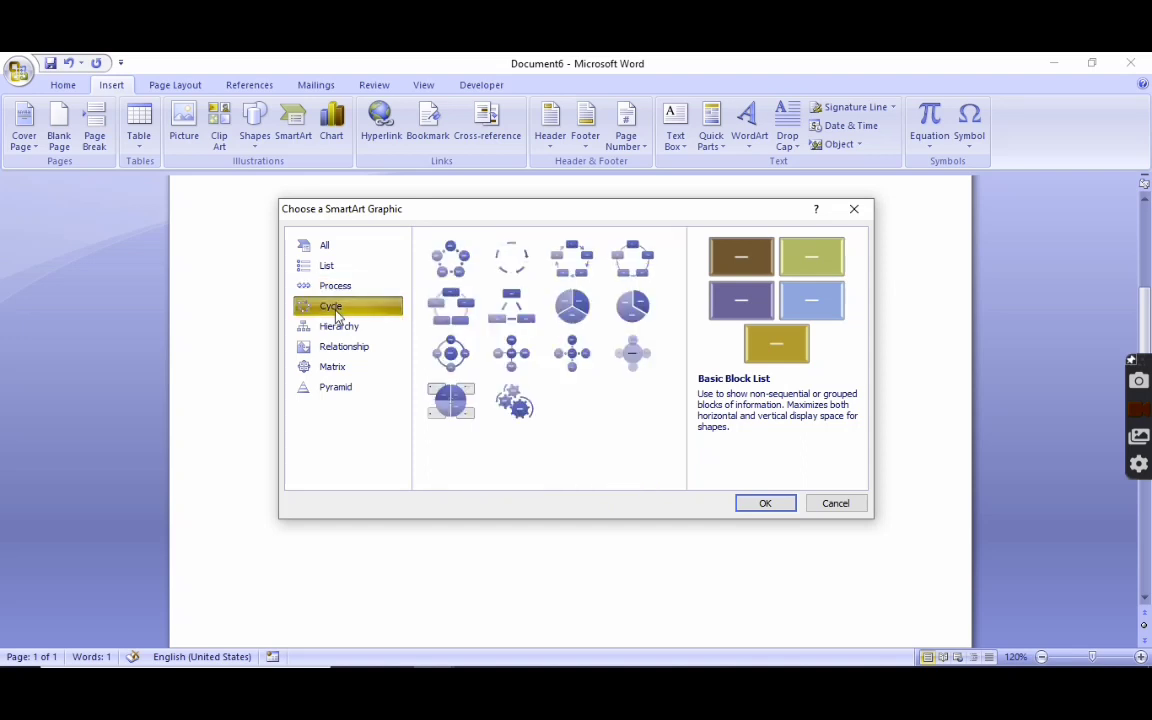
click(338, 334)
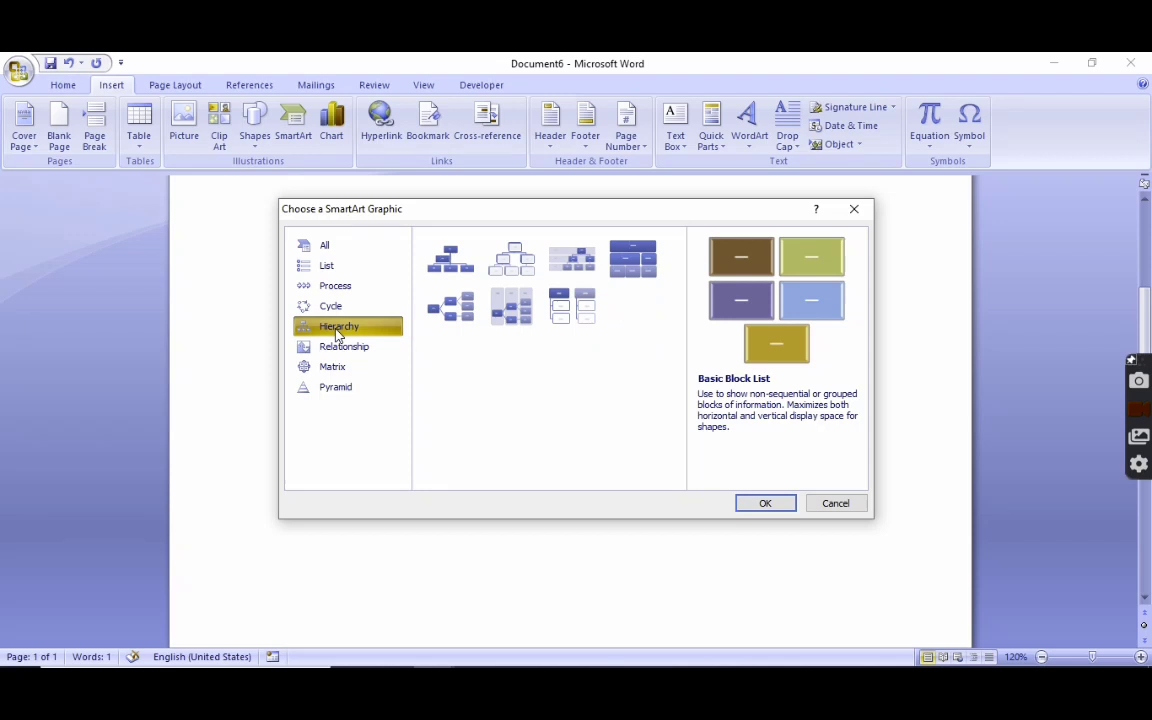
click(338, 347)
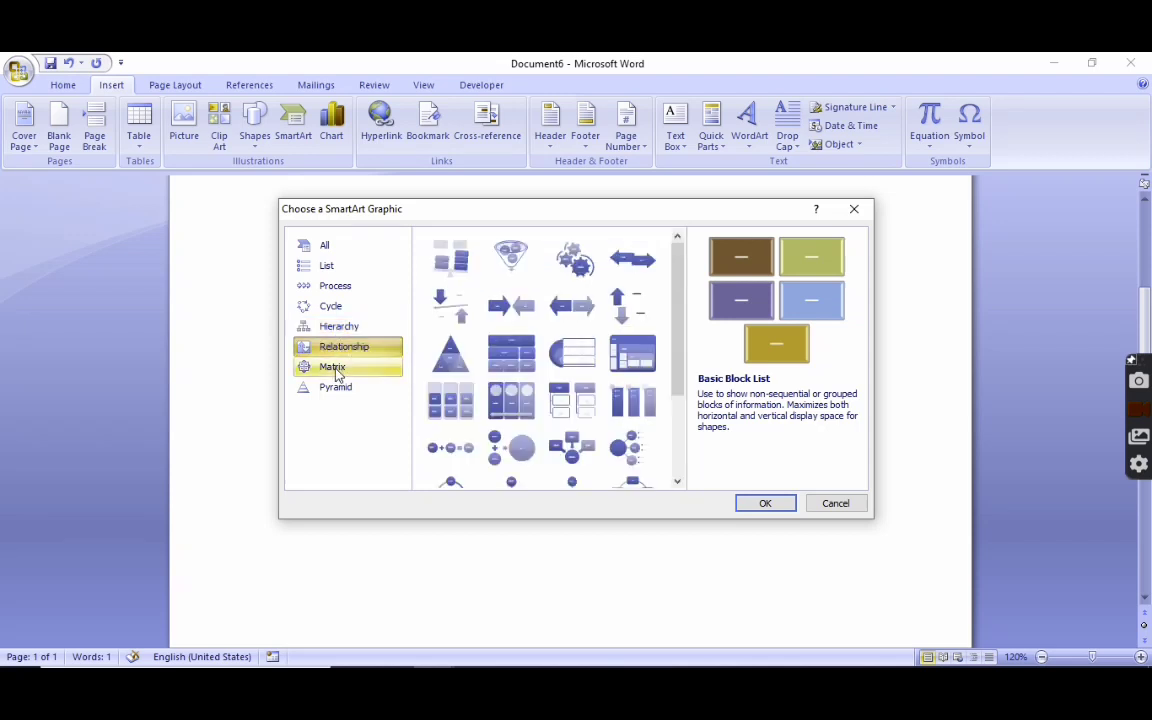
click(337, 370)
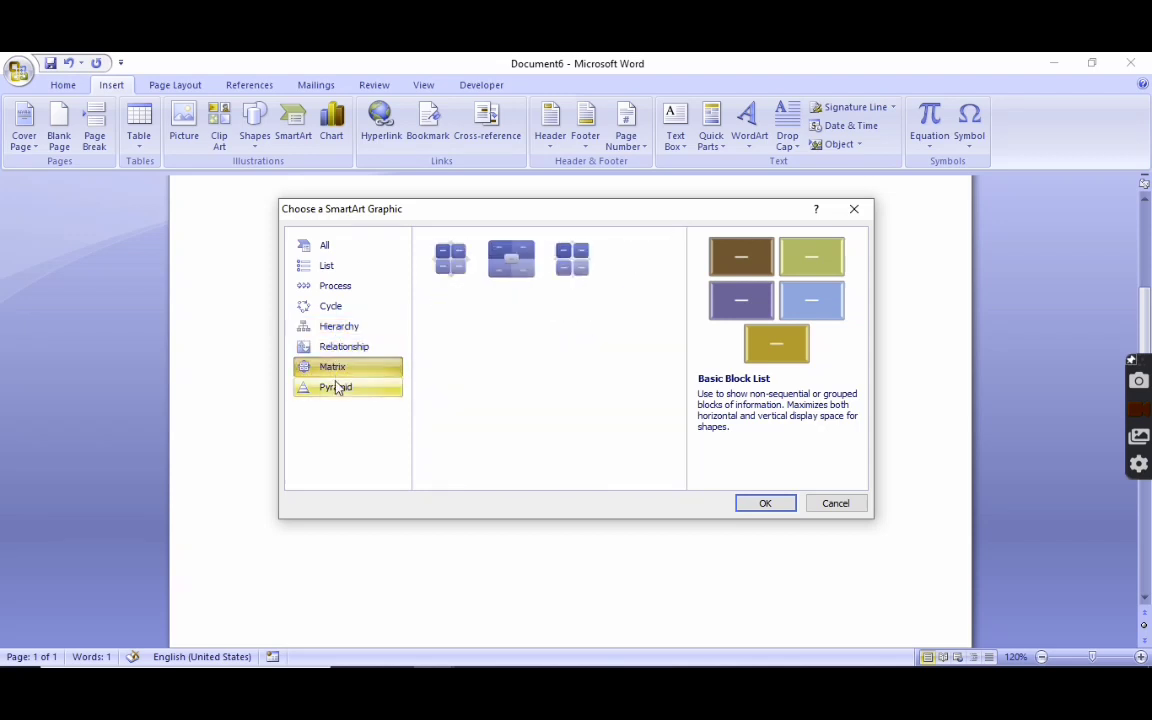
click(338, 388)
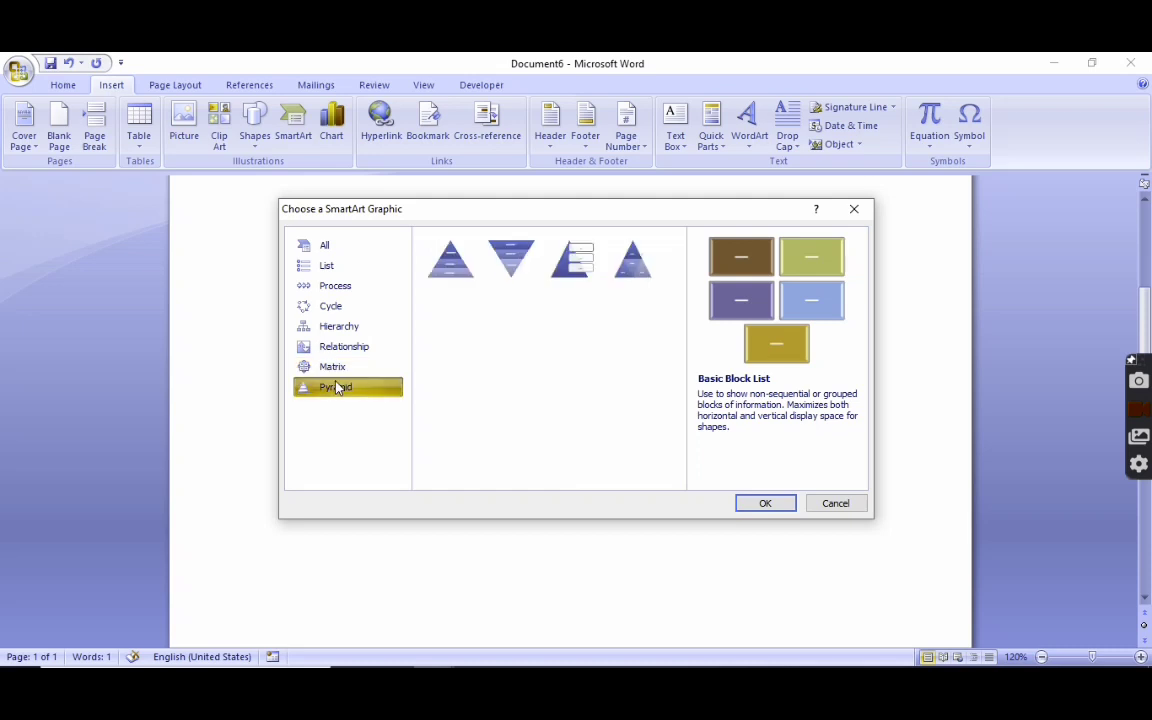
click(330, 251)
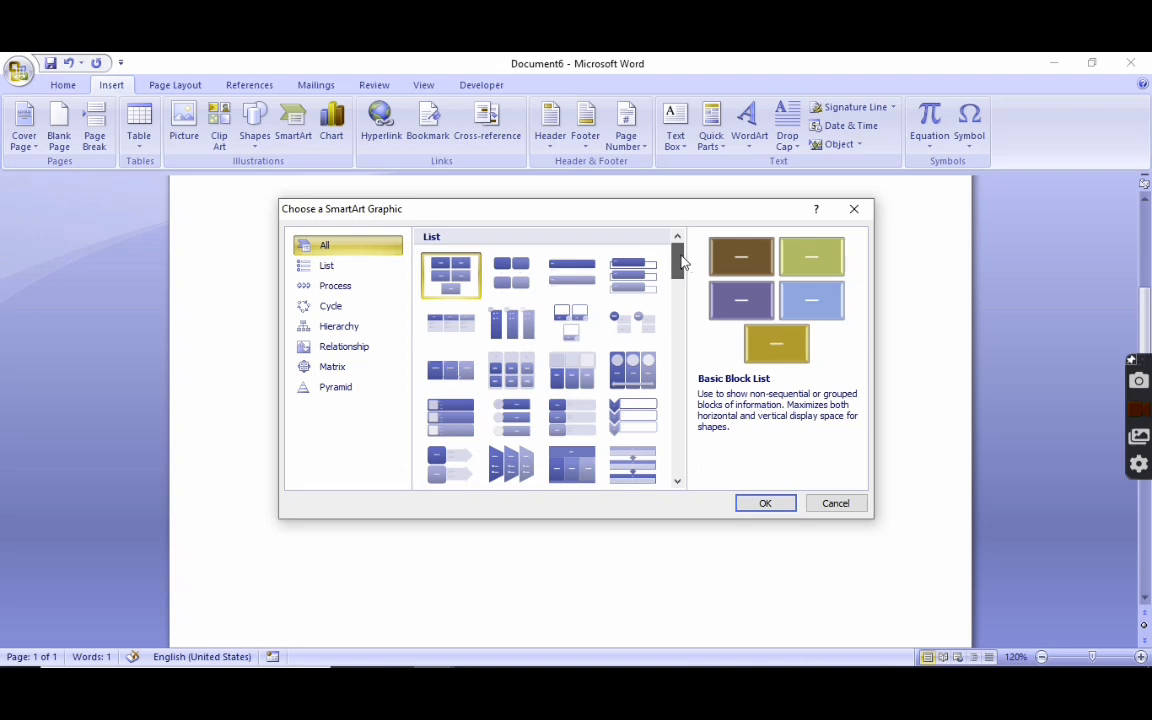
drag(681, 261, 683, 292)
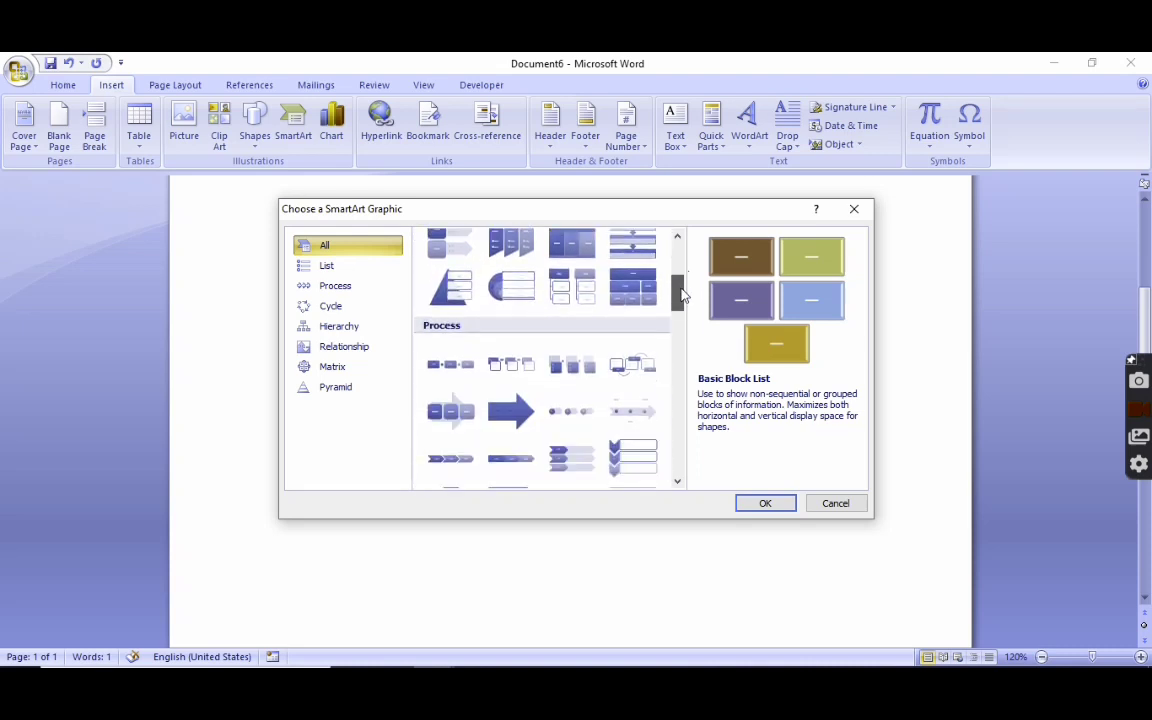
drag(683, 292, 679, 487)
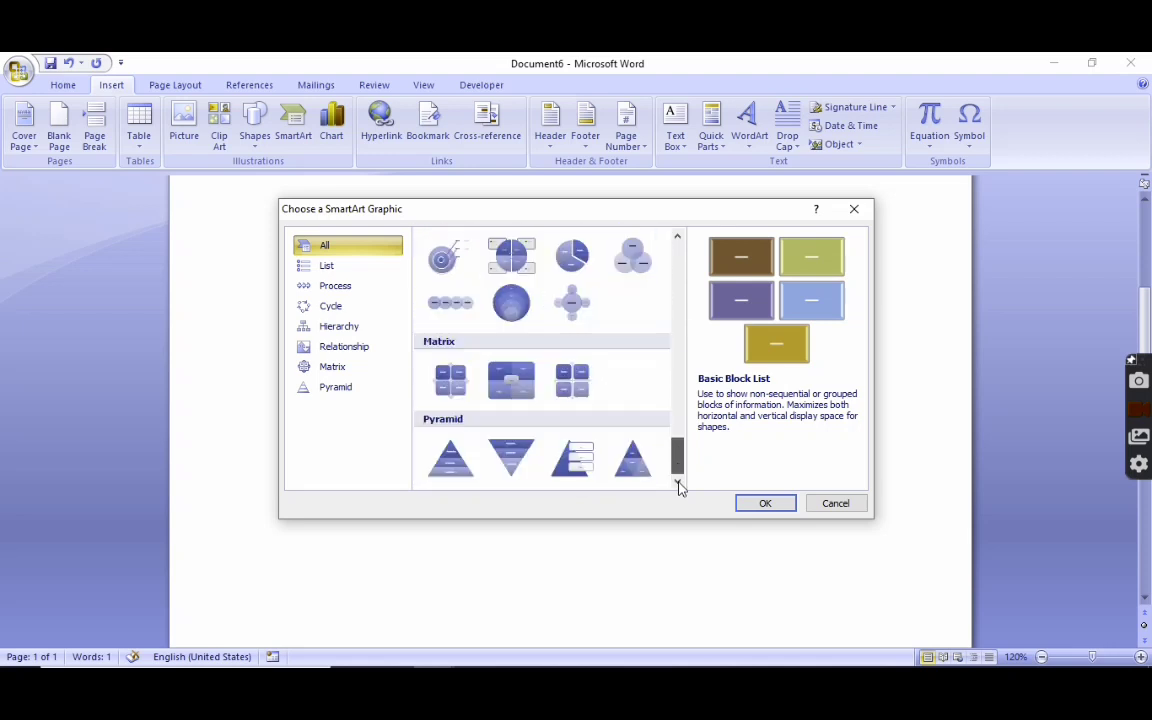
Choose the Basic Cycle layout from the Cycle category and insert it
click(331, 310)
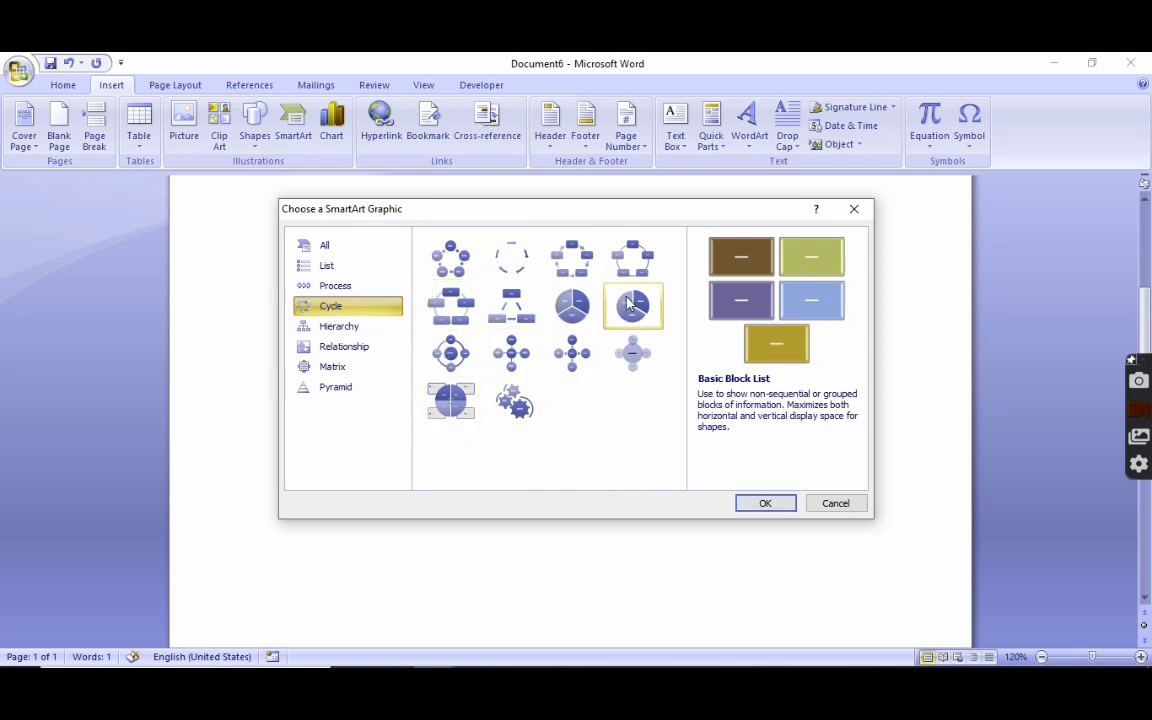
click(457, 266)
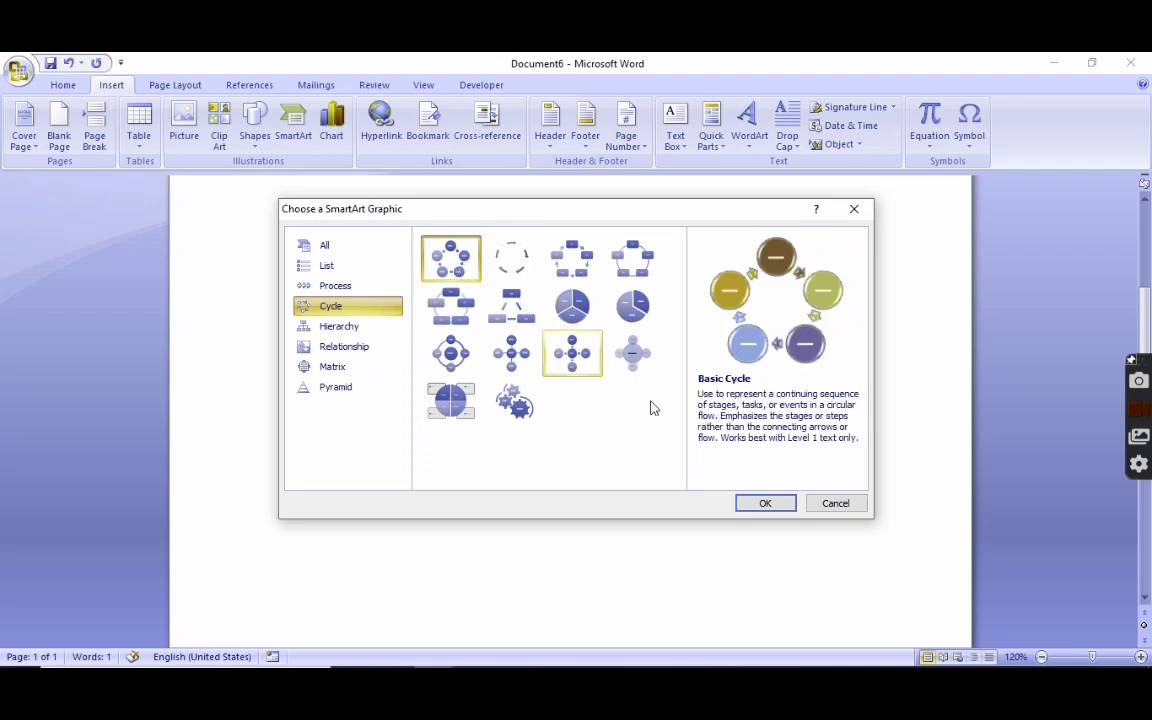
click(745, 501)
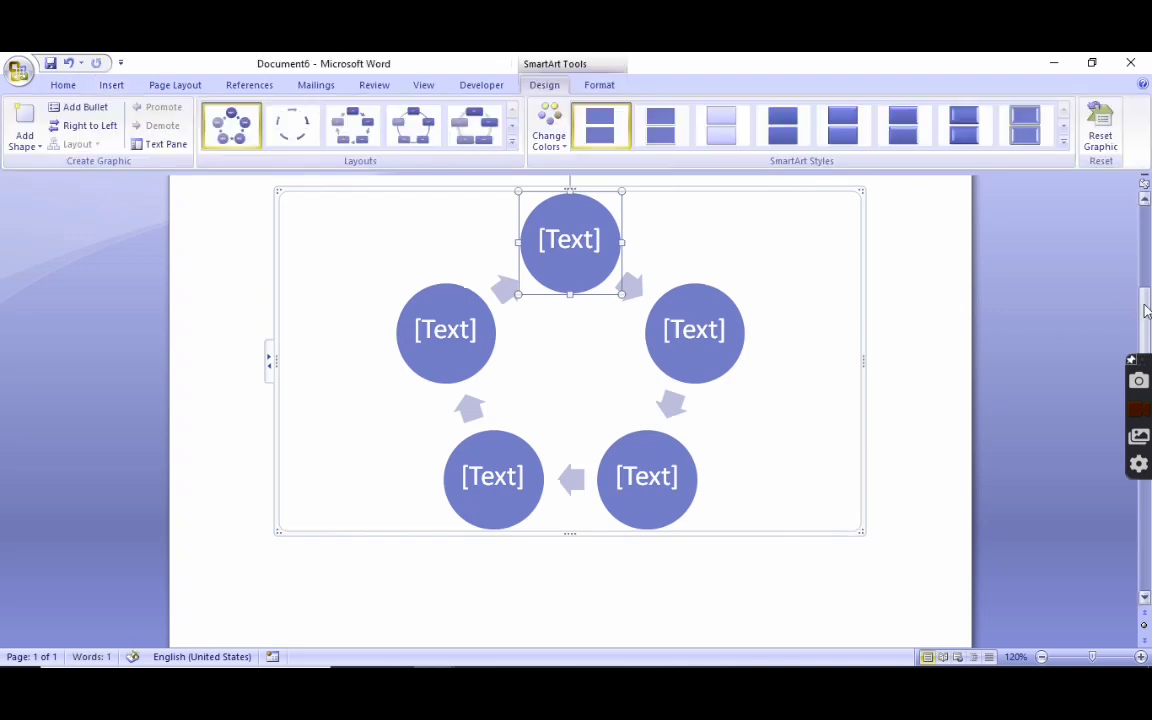
Scroll up slightly to view the five-circle Basic Cycle diagram under the SmartArt heading
drag(1146, 310, 1146, 298)
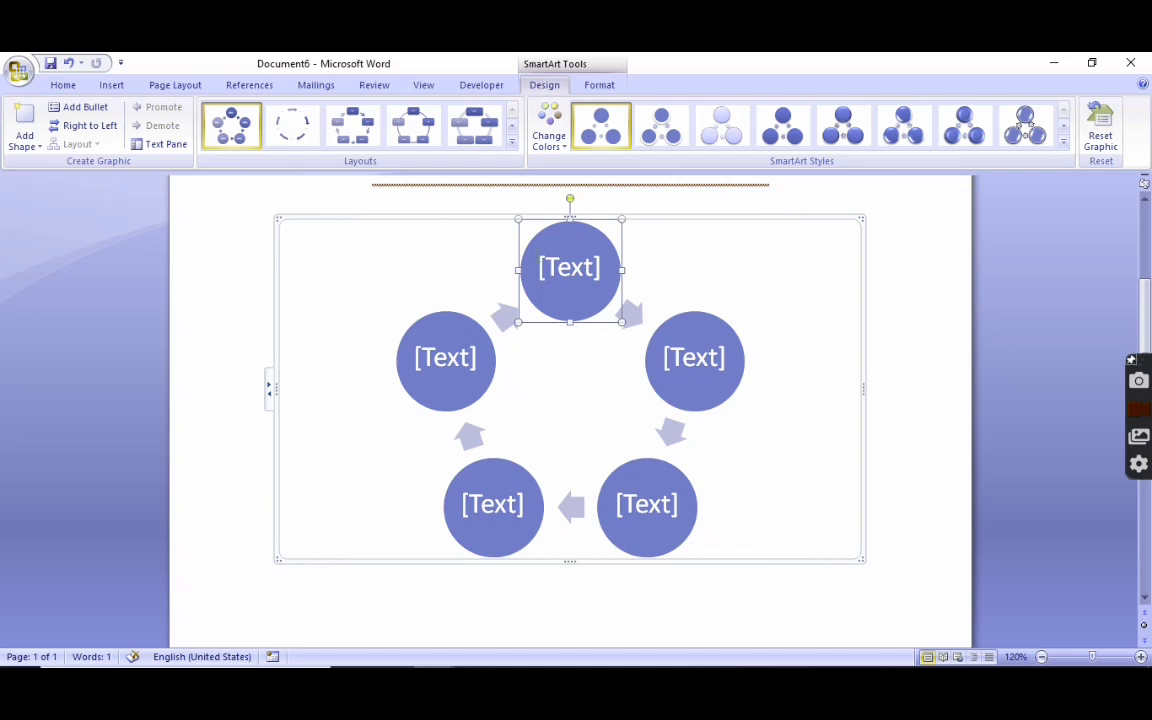
Open the diagram's Text Pane and label the first circle 'Sender'
right_click(302, 246)
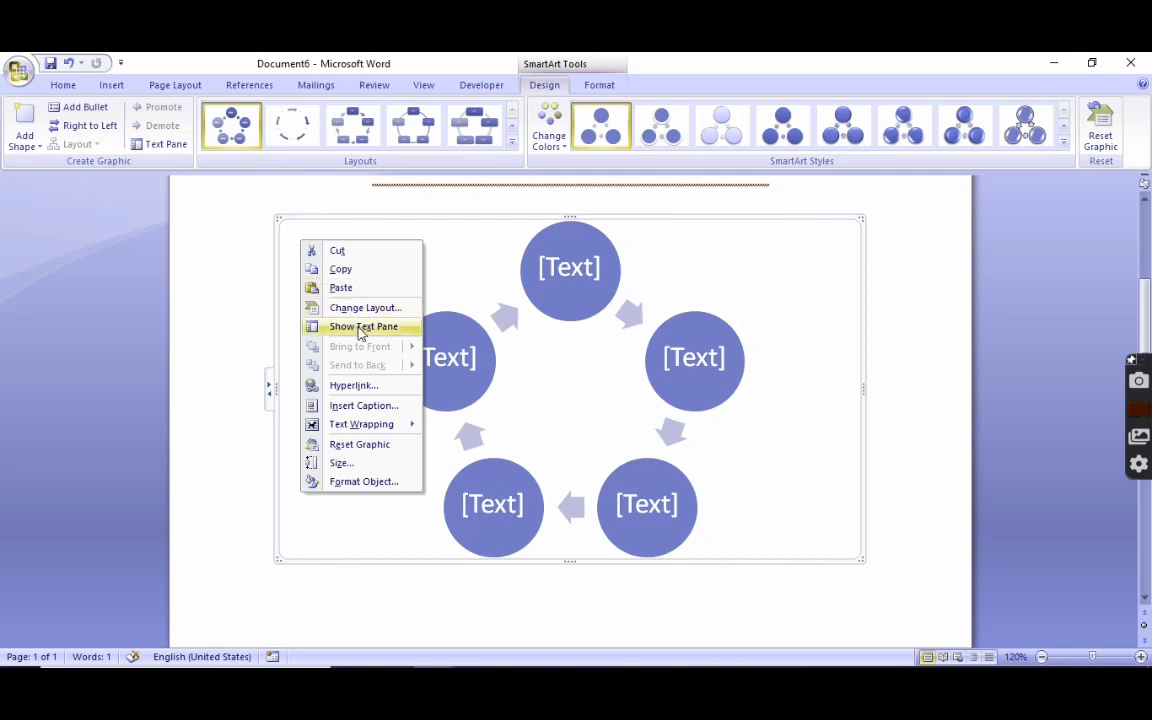
click(362, 327)
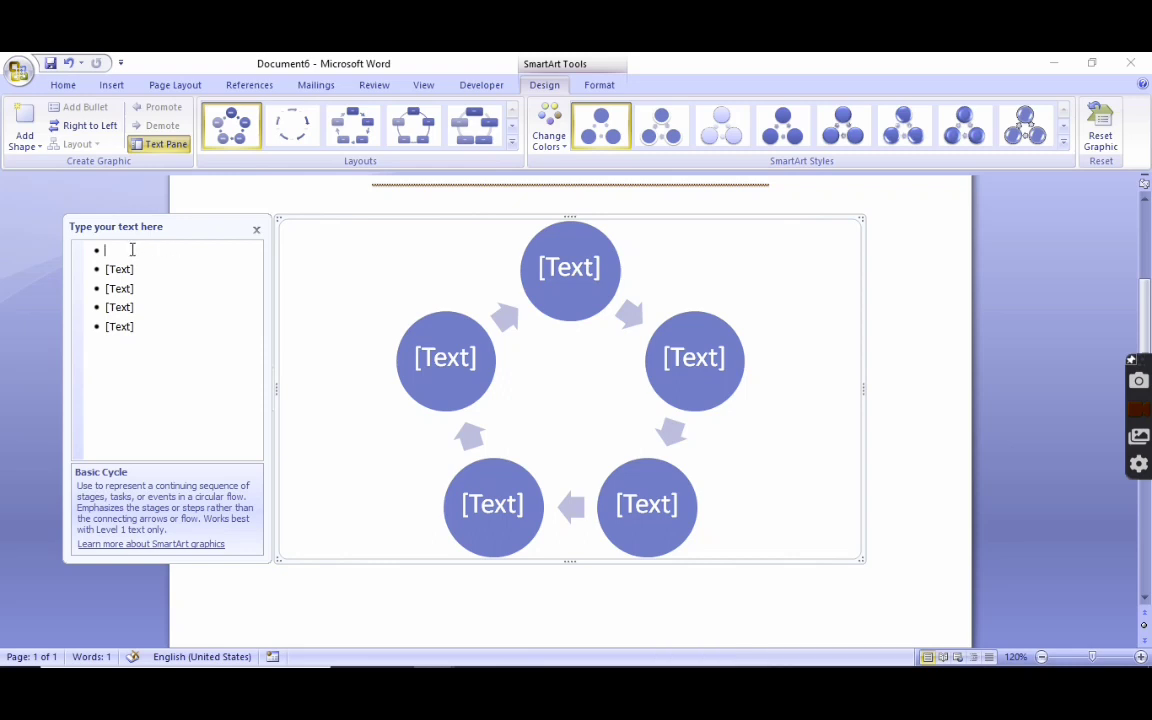
text(Sender)
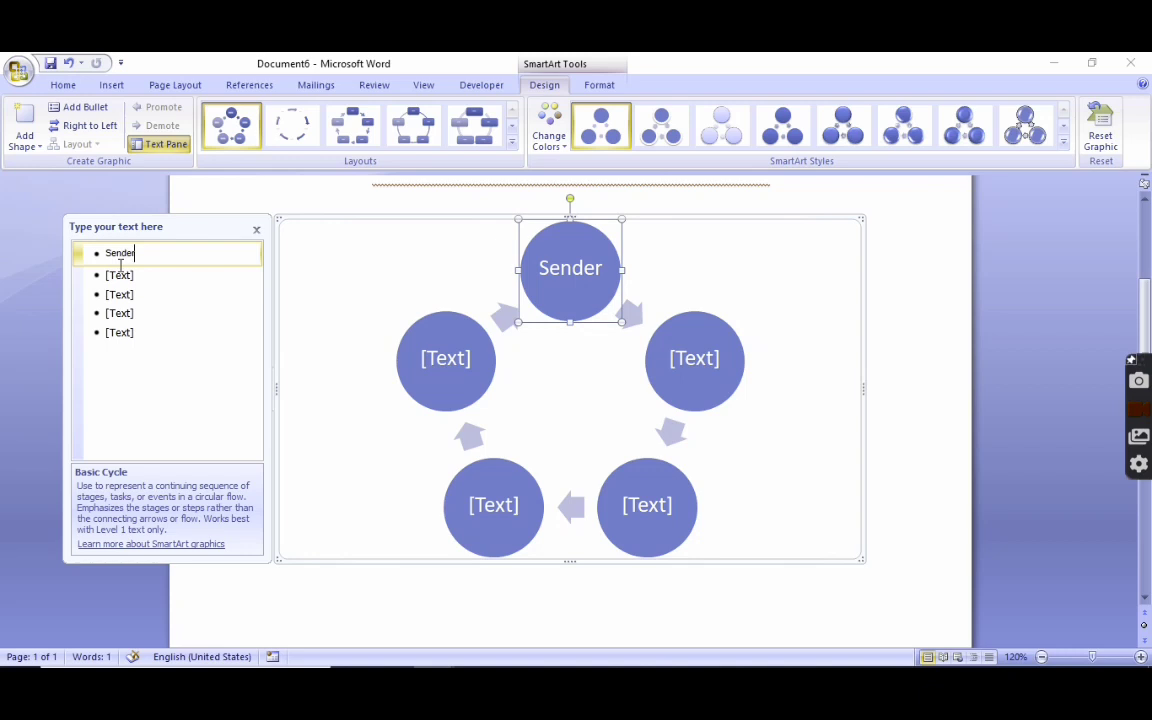
Label the next circles Encoding, Message, Channel and Decoding, then add a sixth bullet
click(143, 274)
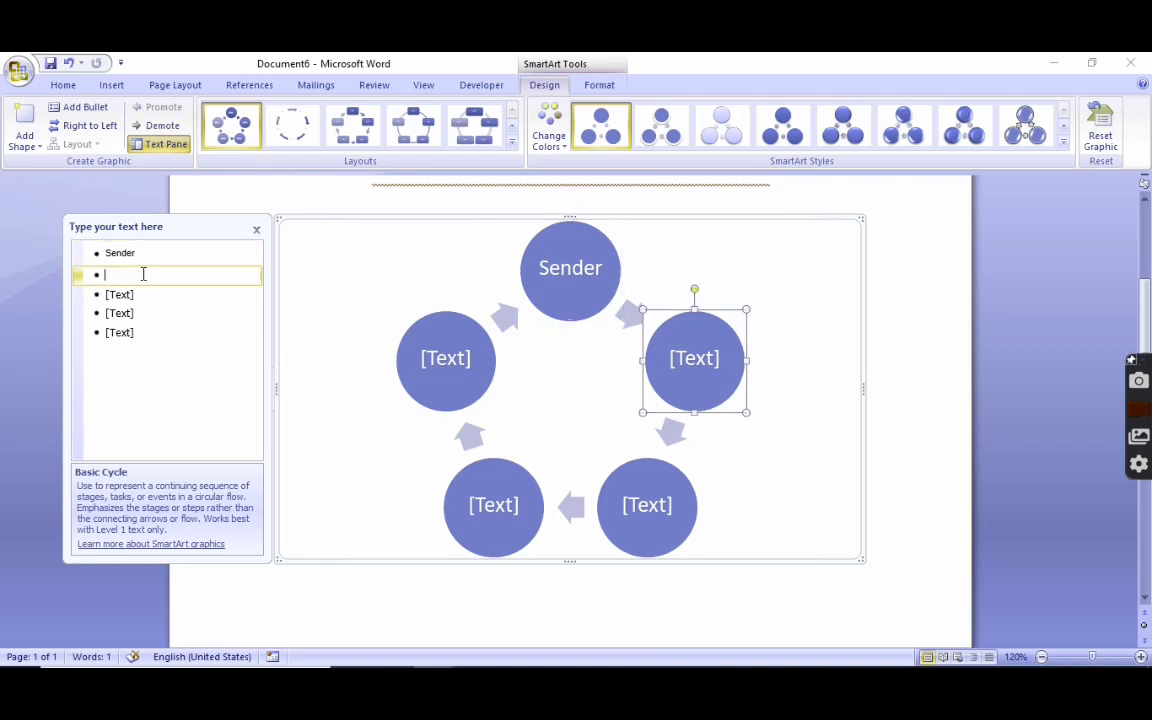
text(Encoding)
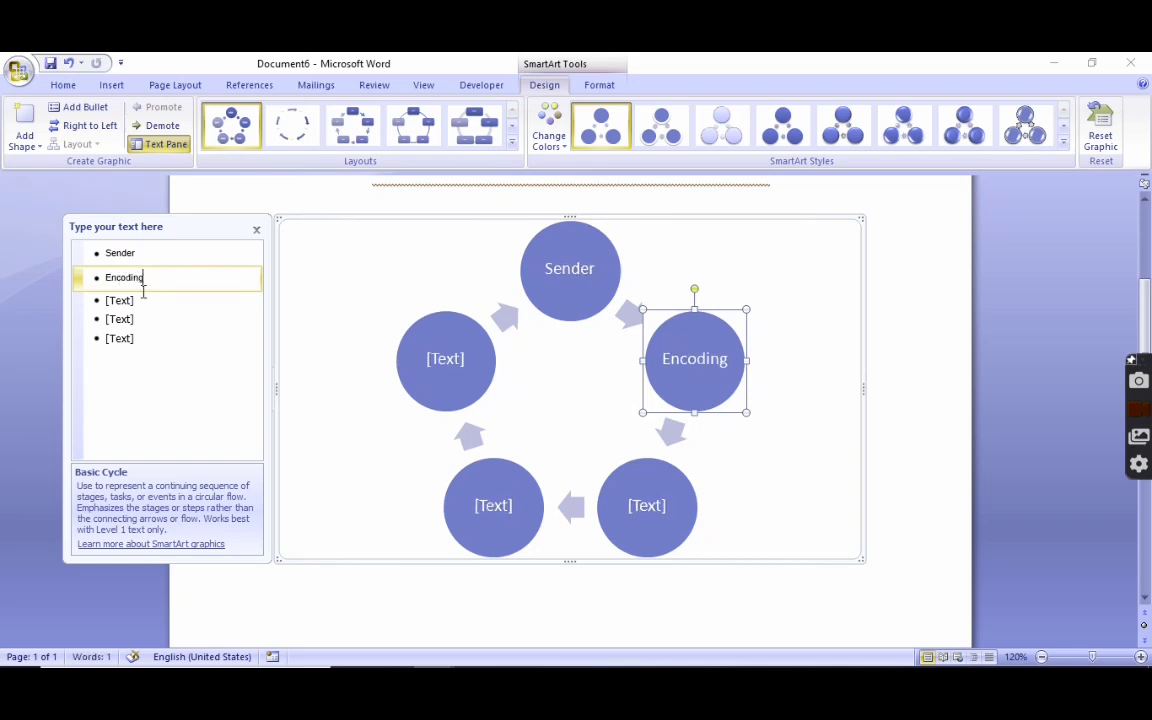
click(141, 297)
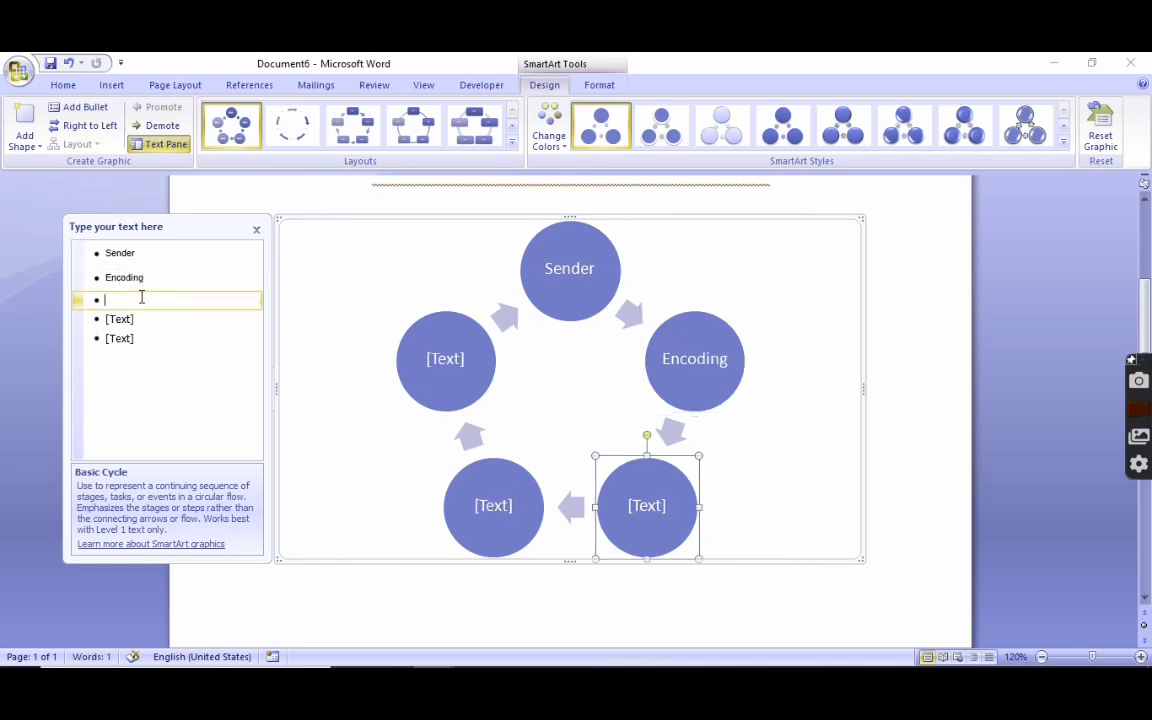
text(Message)
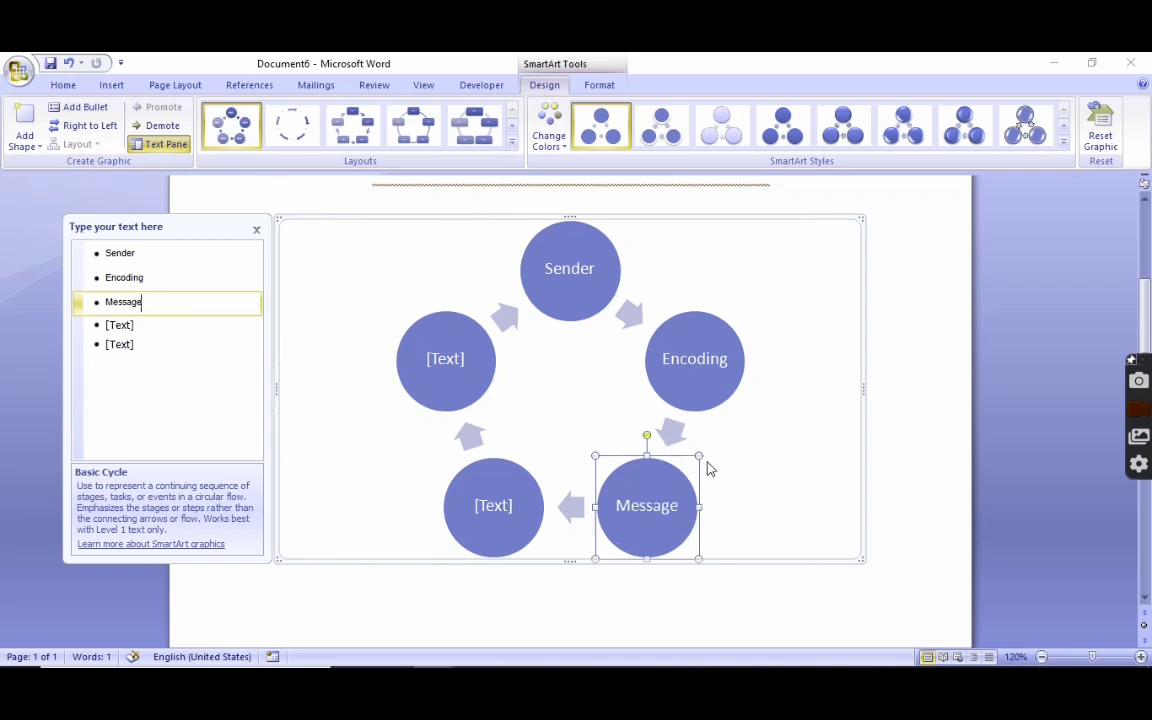
click(155, 327)
text(Channel)
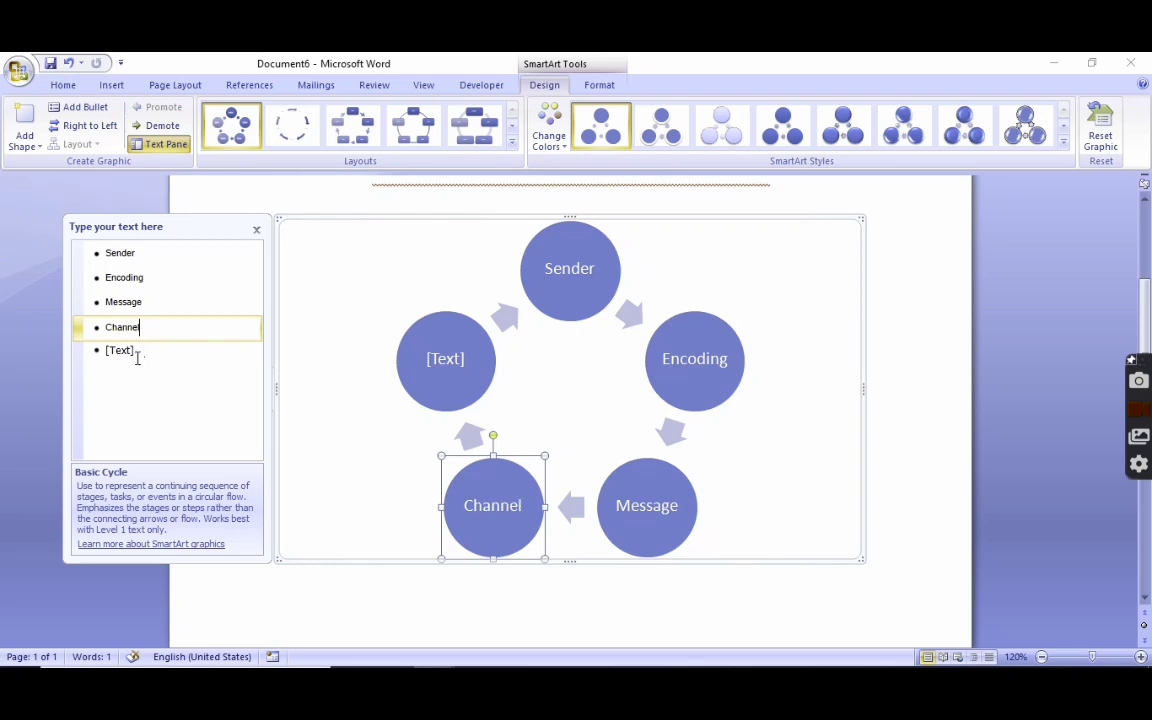
click(137, 356)
text(Decoding)
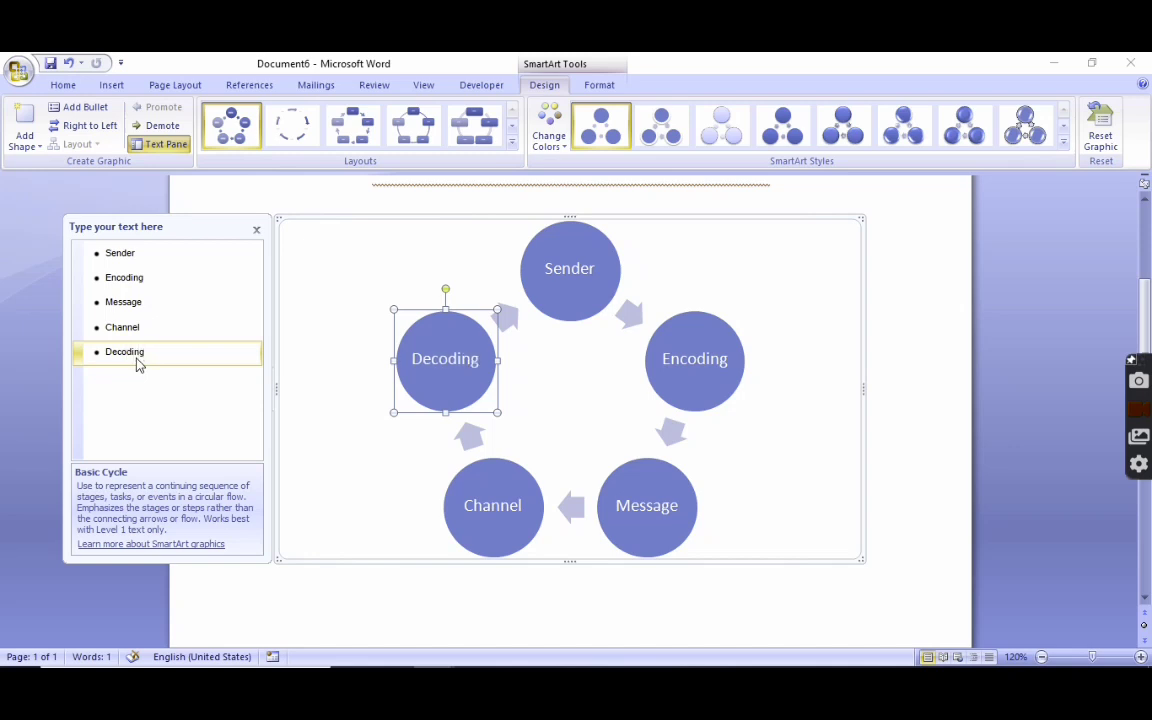
key(Return)
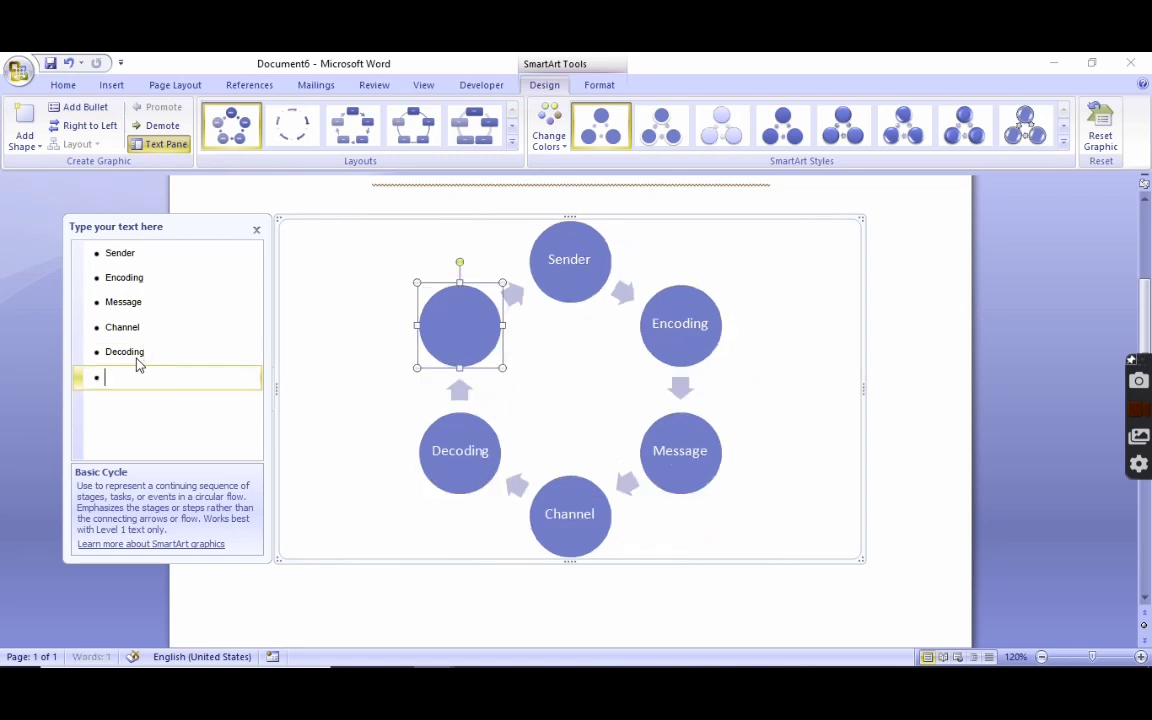
Add Receiver and Feedback as the final stages and delete the surplus empty bullets
text(Receiver)
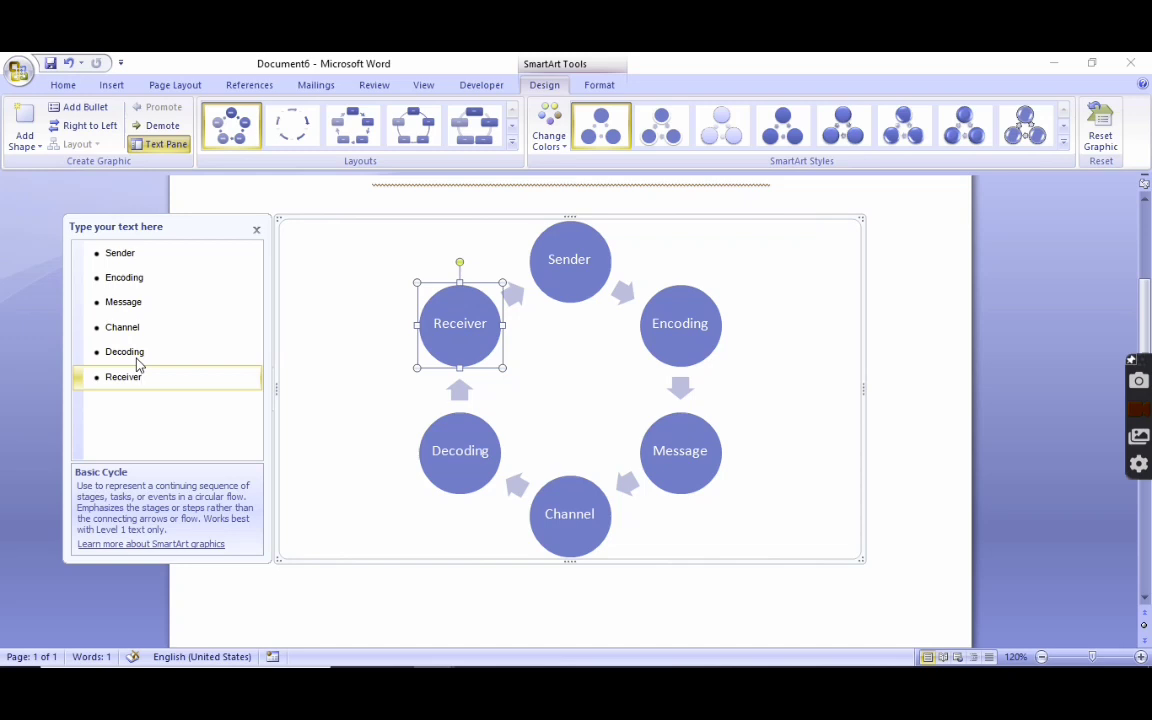
key(Return)
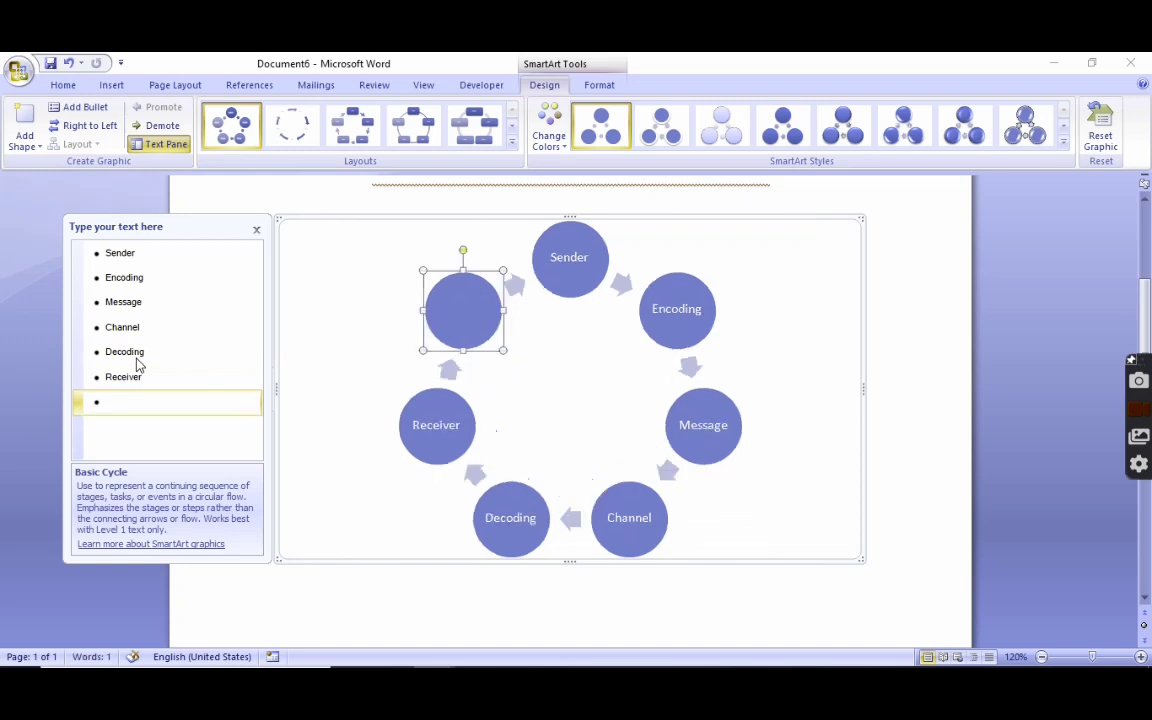
text(Feed)
text(back)
key(Return)
key(Return)
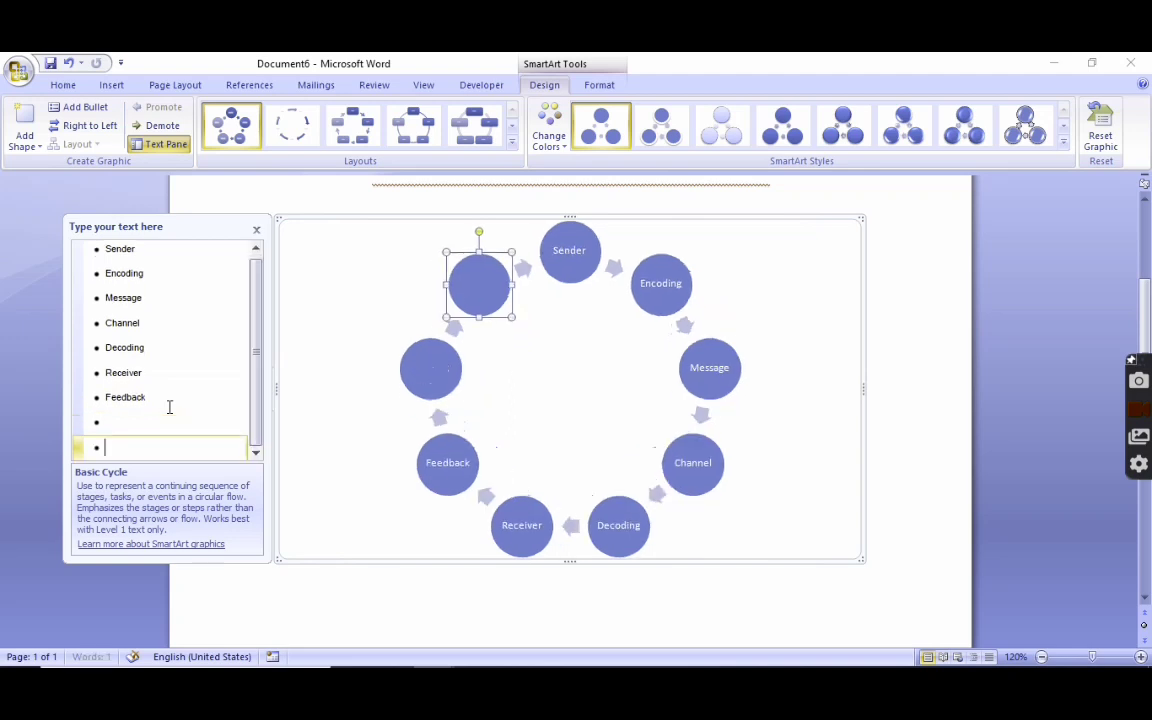
key(Return)
key(Return)
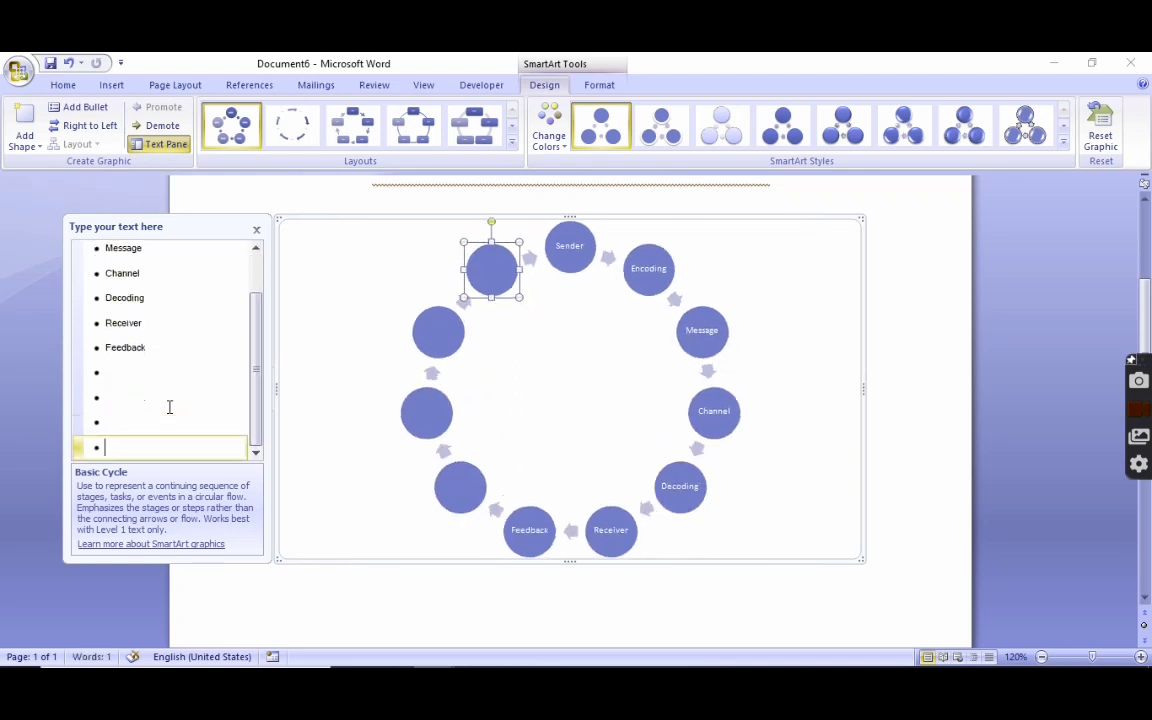
key(BackSpace)
key(BackSpace)
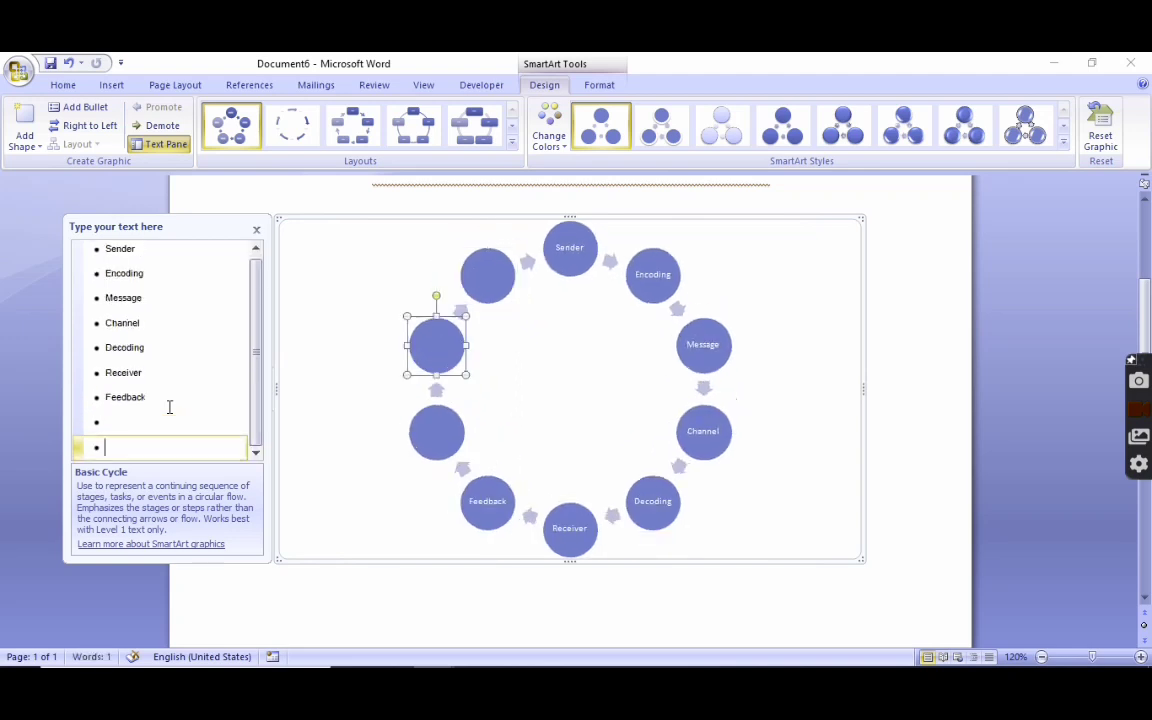
key(BackSpace)
key(BackSpace)
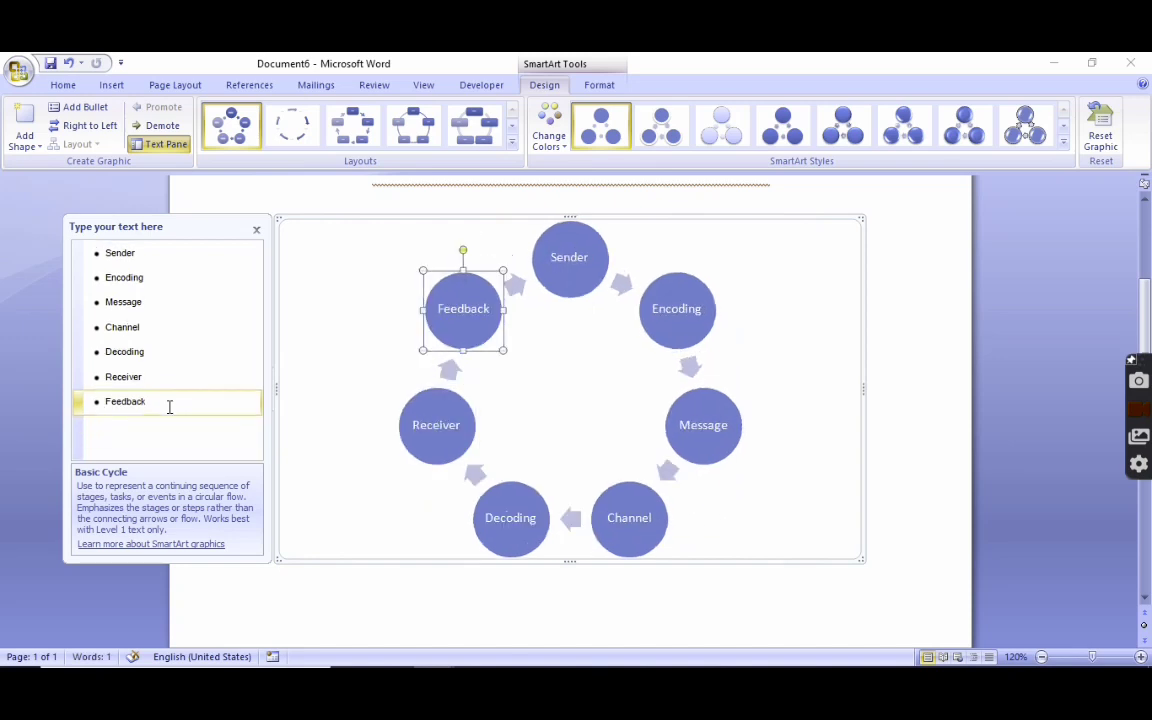
click(332, 246)
Close the text pane and apply the second Colorful colour scheme to the diagram
click(257, 231)
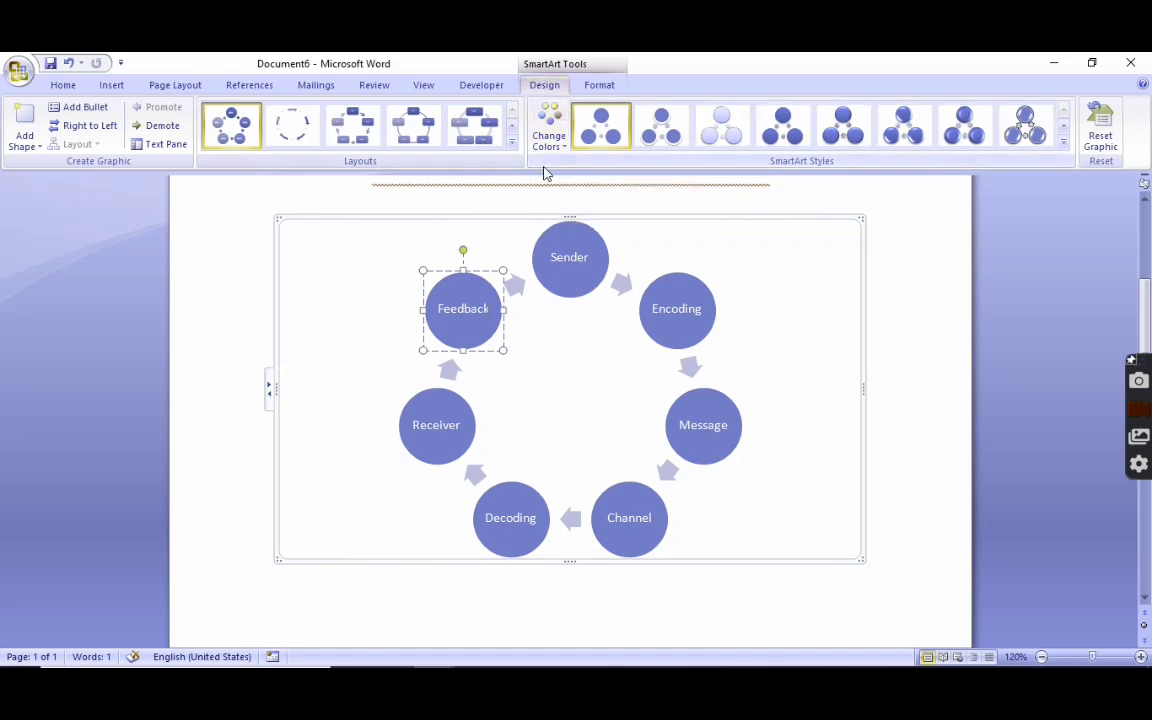
click(565, 150)
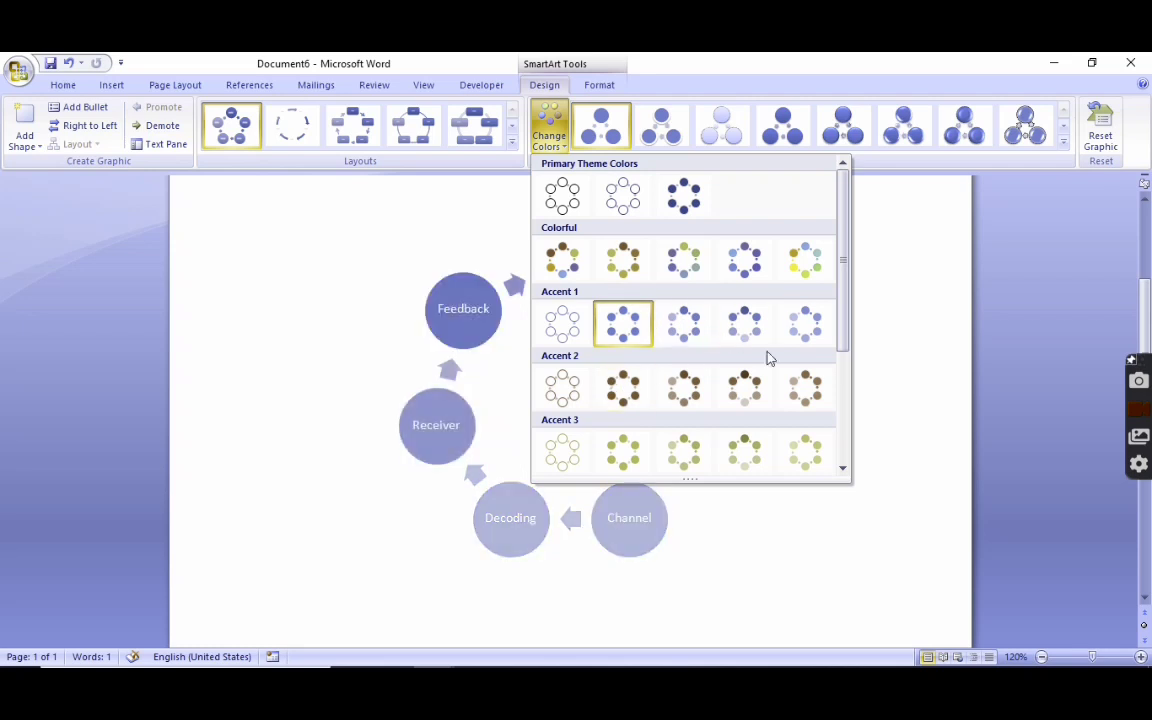
click(622, 256)
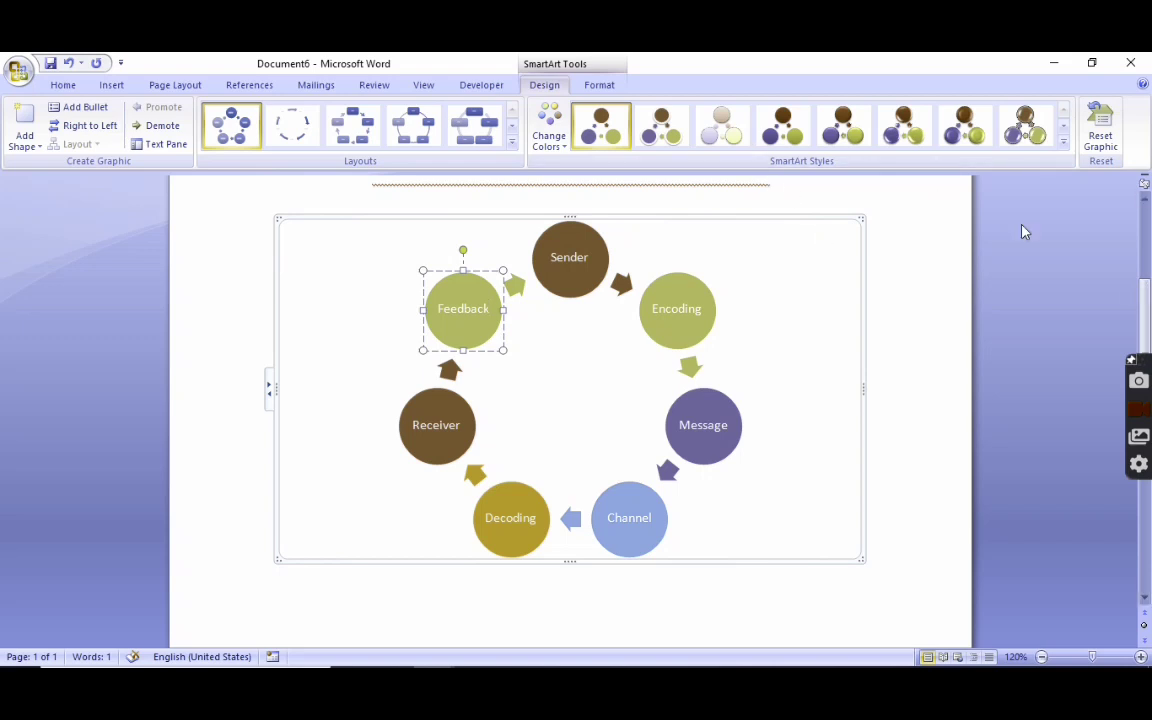
Remove the 'SmartArt' title text, leaving an empty line above the diagram
scroll(1145, 311, up, 2)
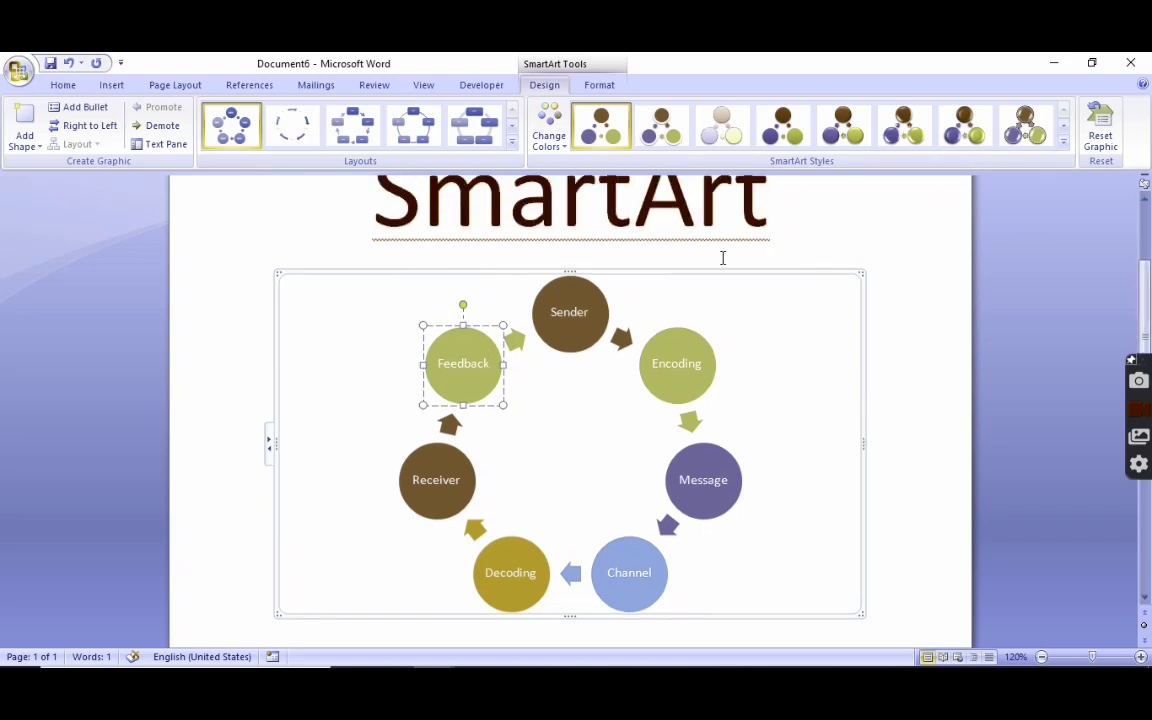
click(777, 216)
scroll(777, 211, up, 1)
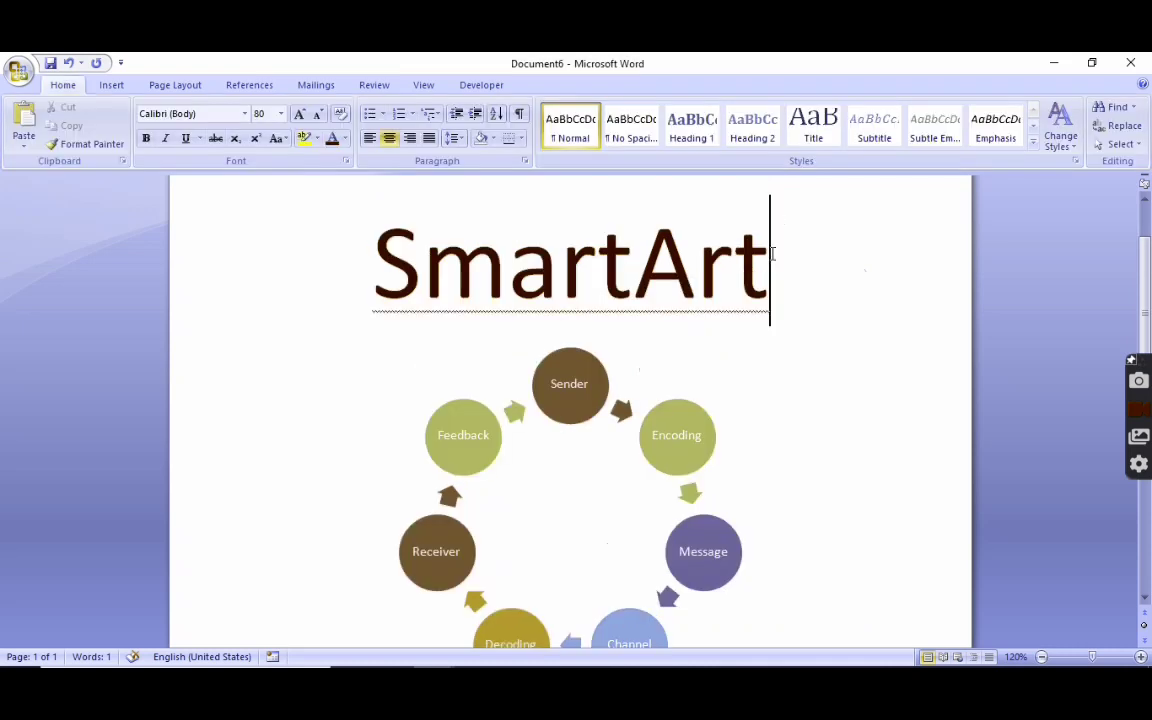
key(ctrl+z)
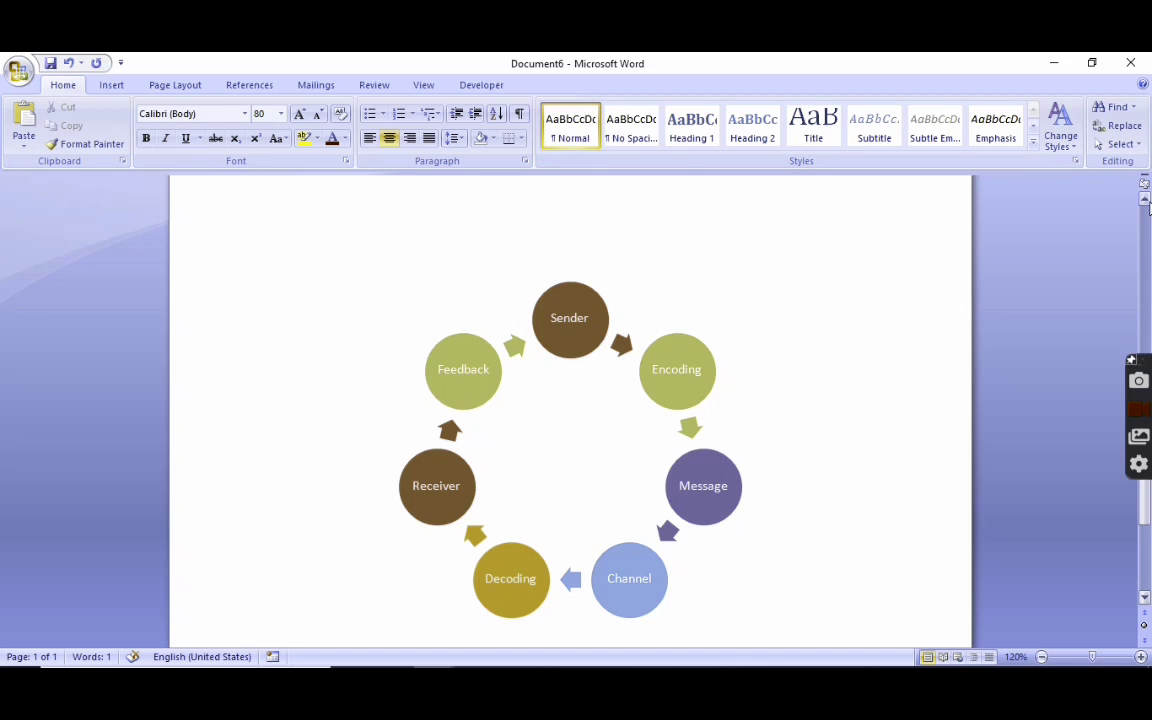
key(ctrl+z)
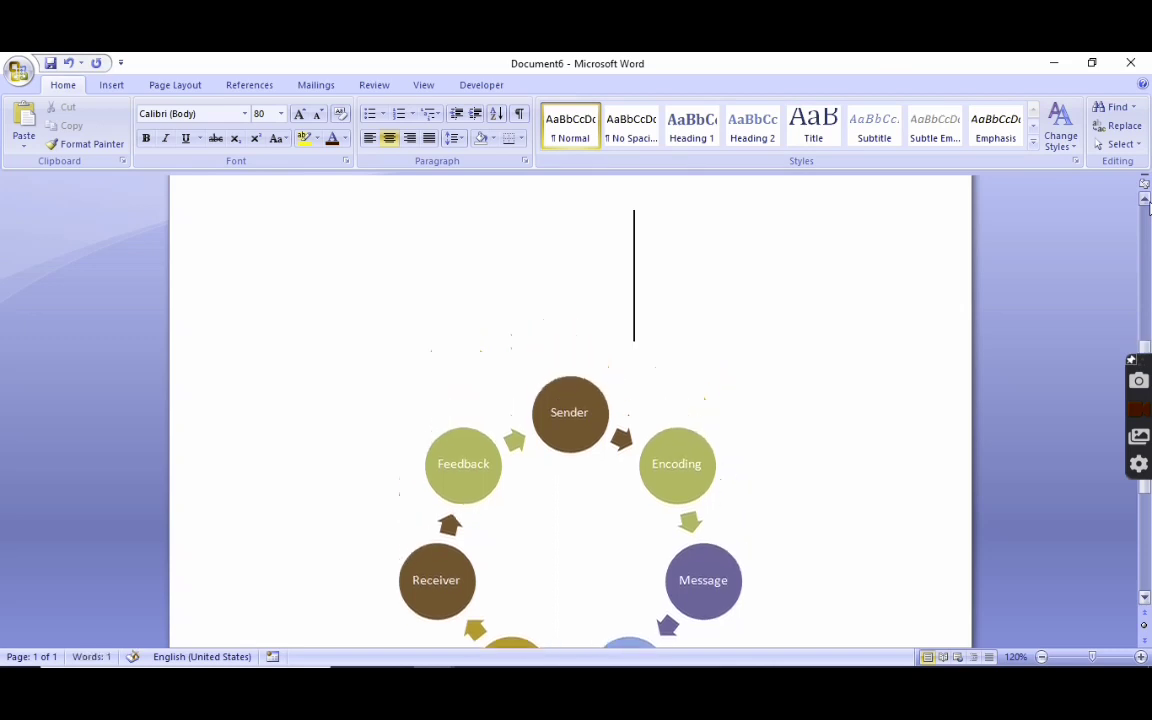
Select the cycle diagram and bring up its SmartArt Format and Design options
click(587, 482)
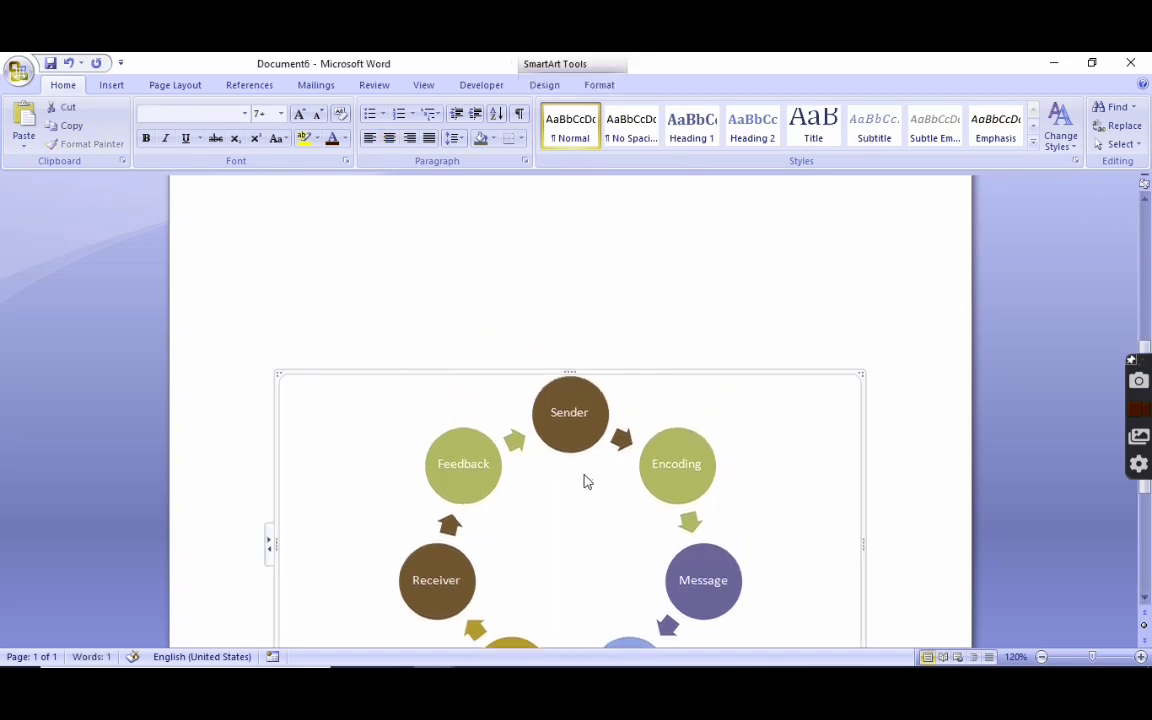
click(600, 86)
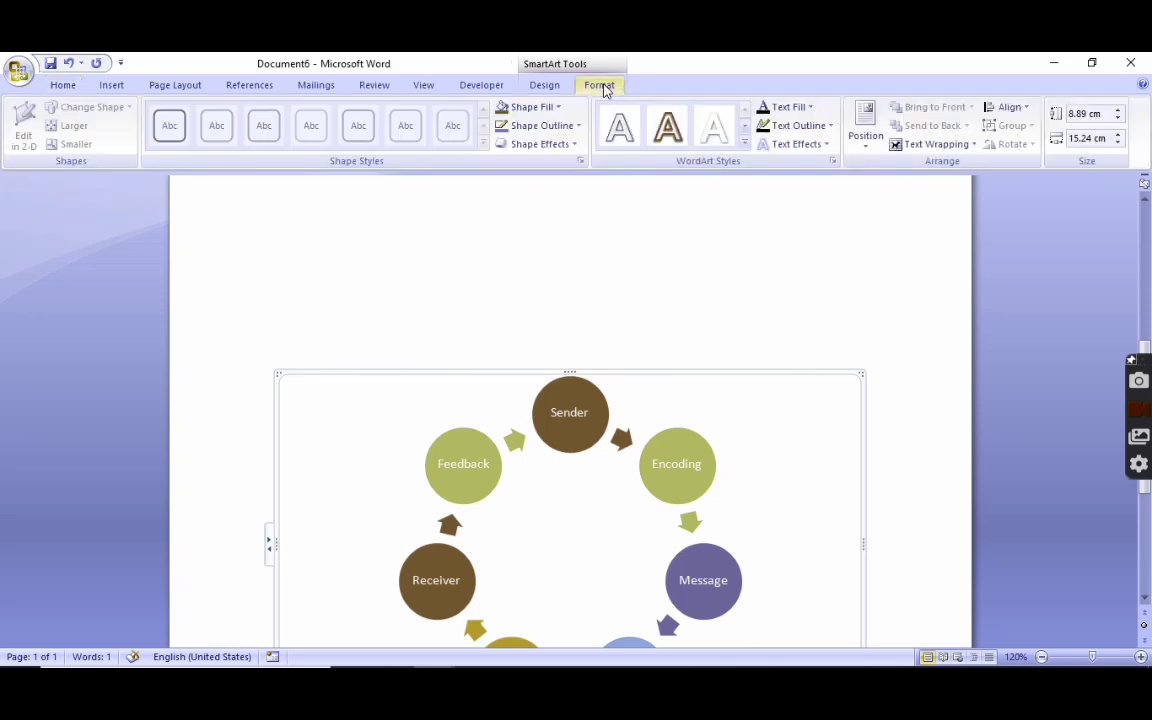
click(548, 87)
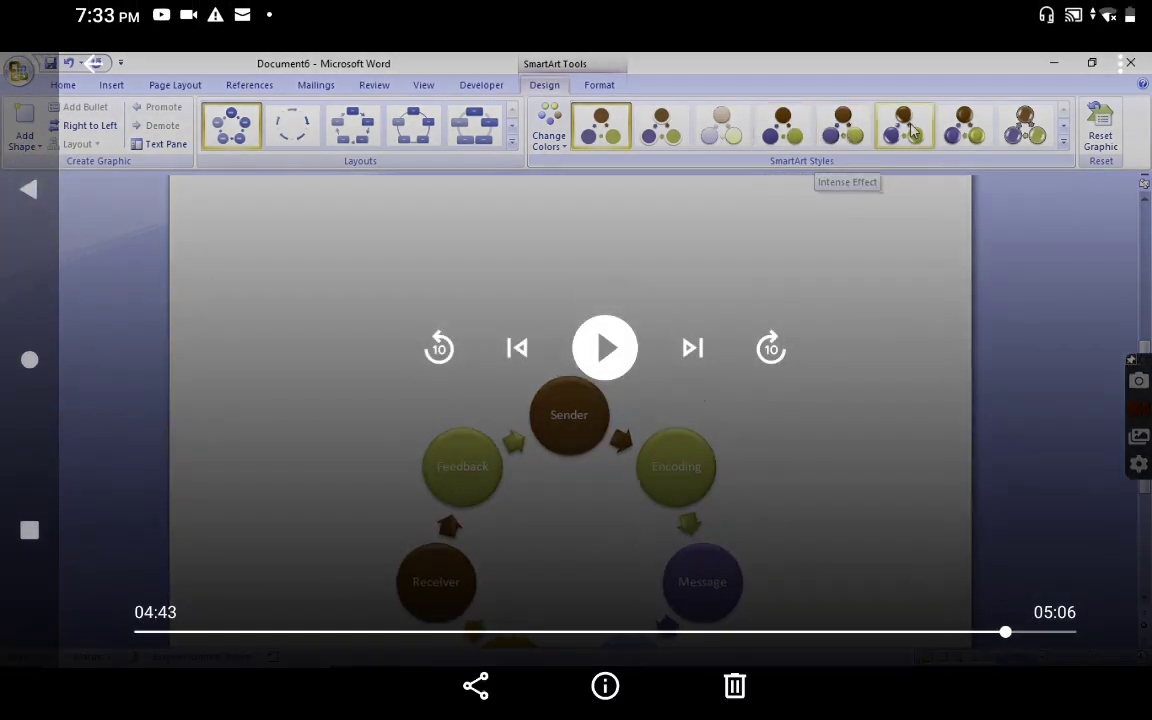
Apply the Intense Effect 3-D style and title the diagram 'Process of Communication'
click(604, 347)
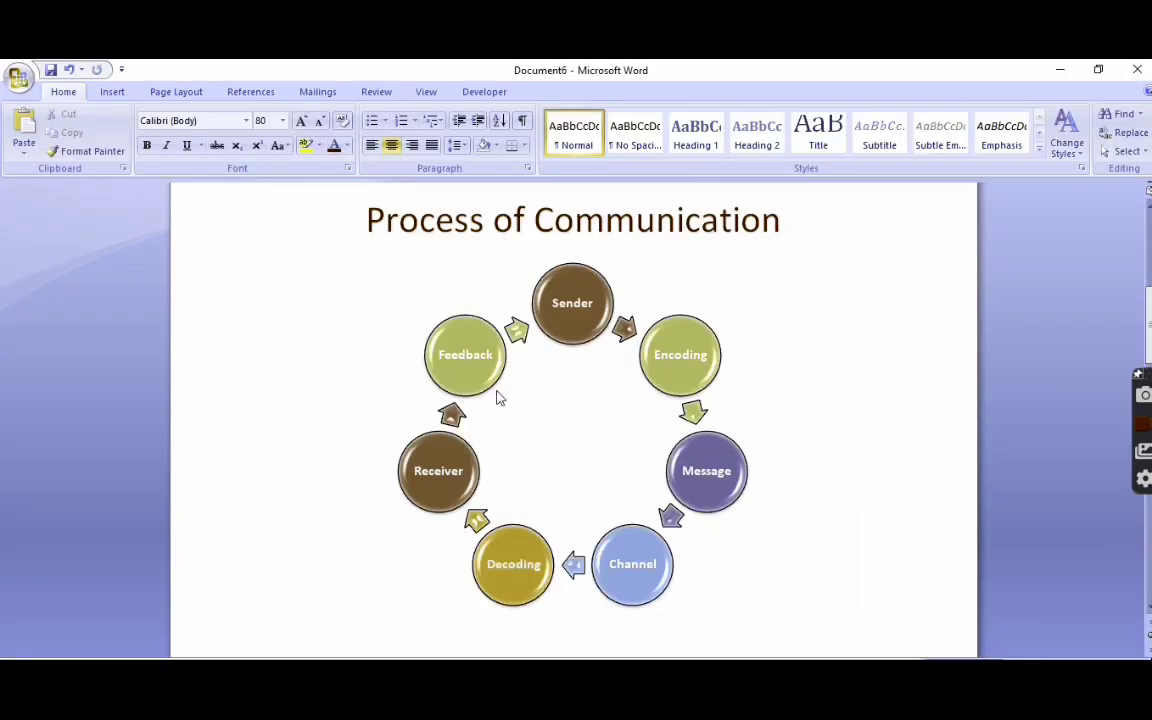
Preview several cycle layouts, then switch the diagram to the Block Cycle layout
click(580, 415)
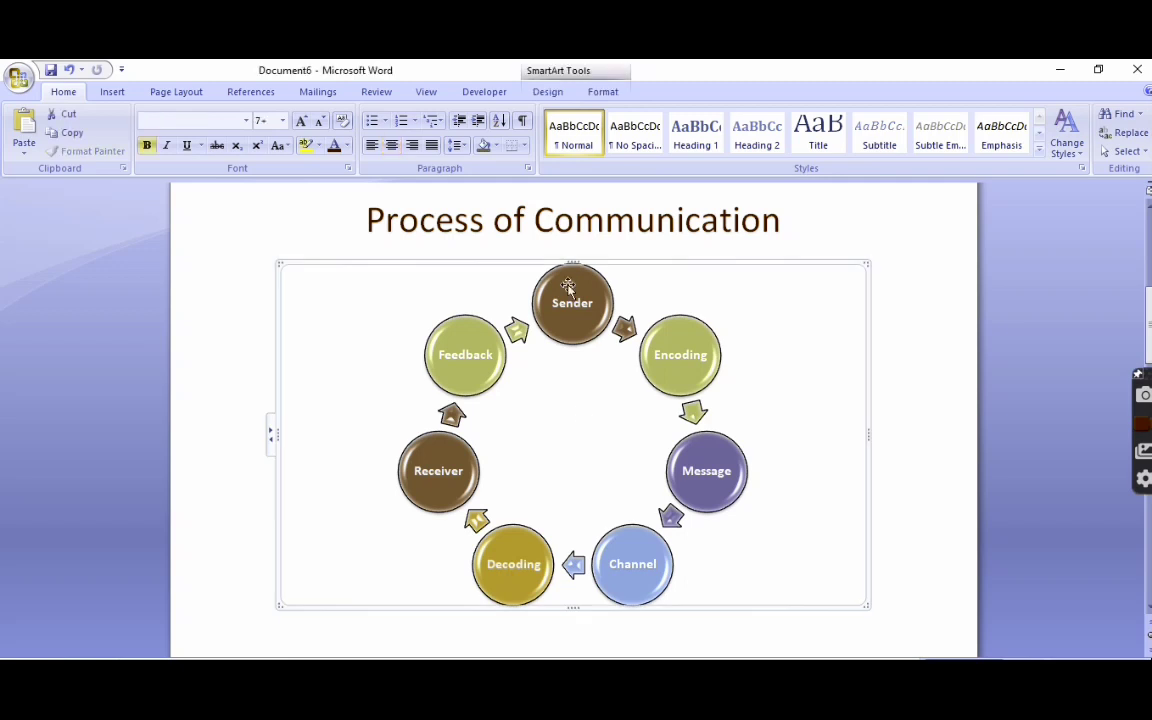
click(548, 92)
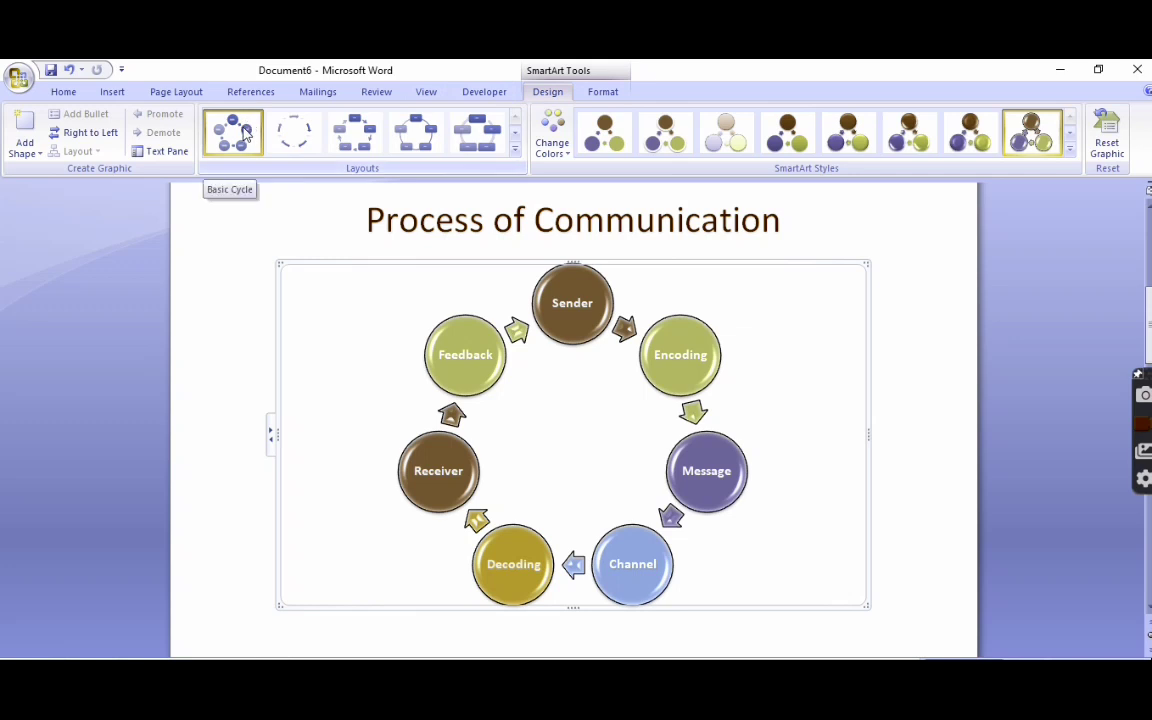
click(274, 135)
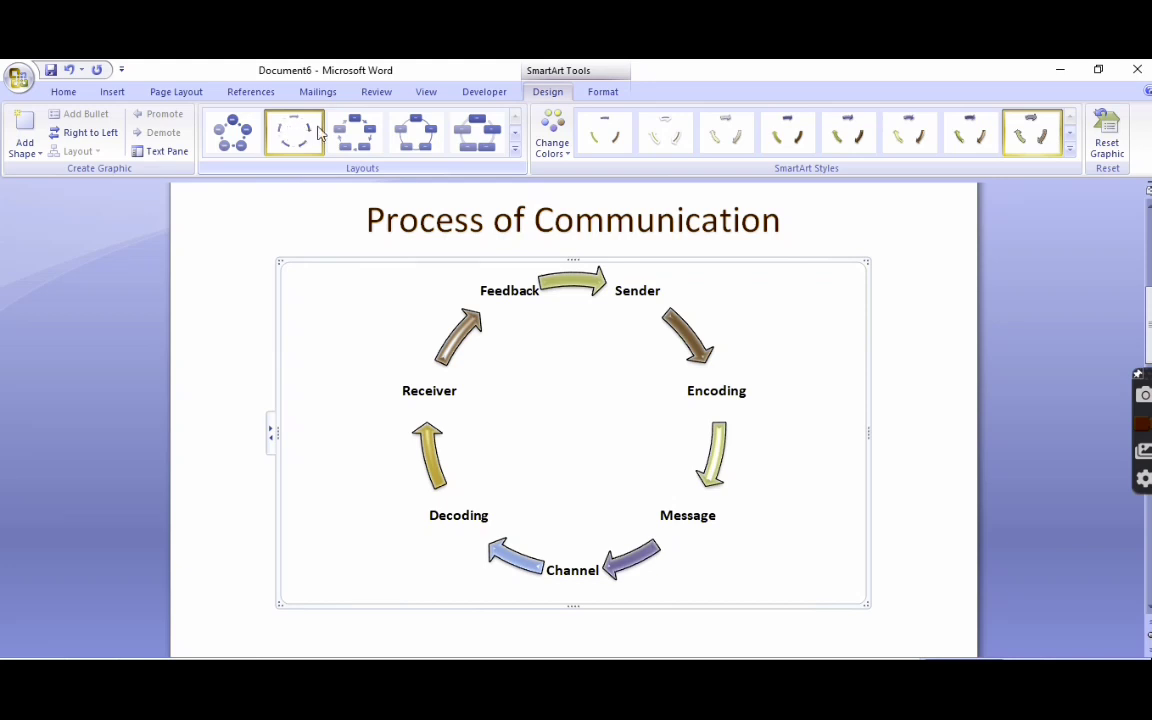
click(350, 138)
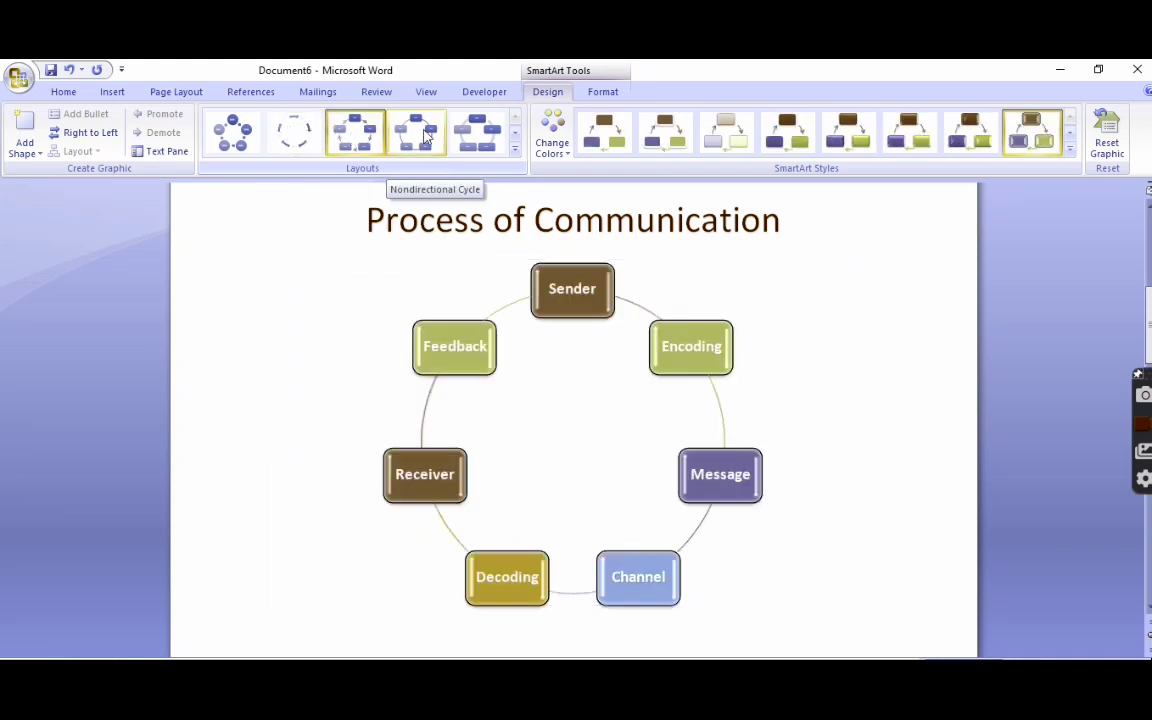
click(424, 137)
click(477, 133)
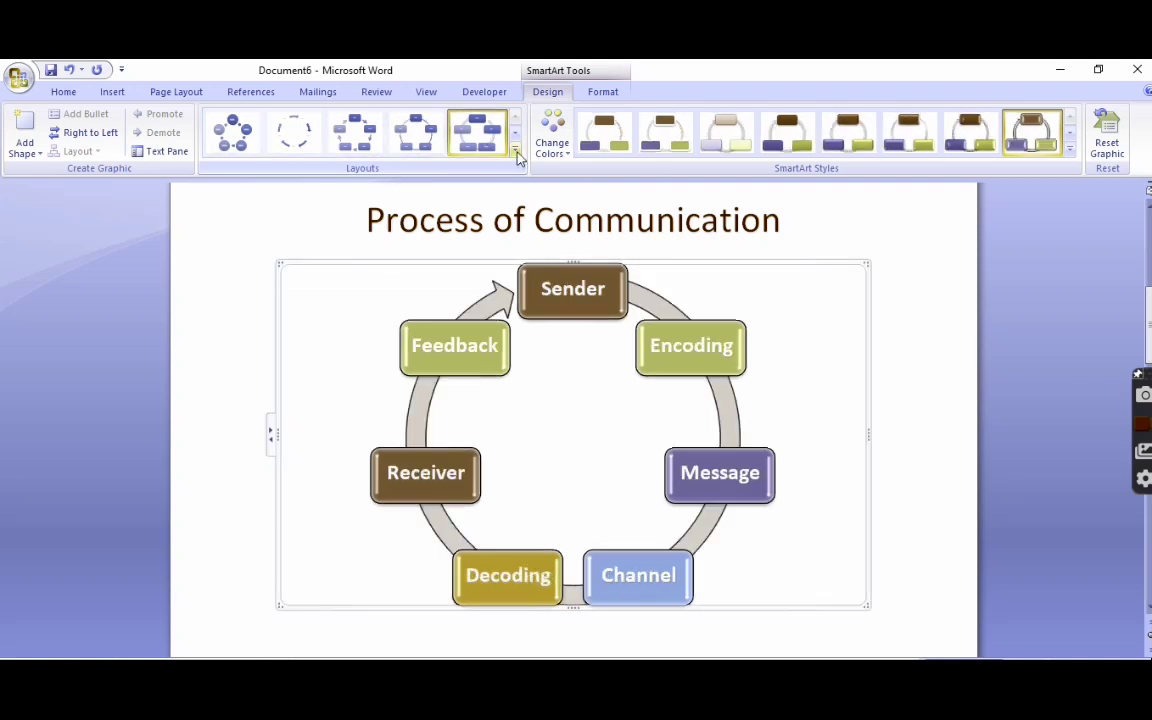
click(515, 150)
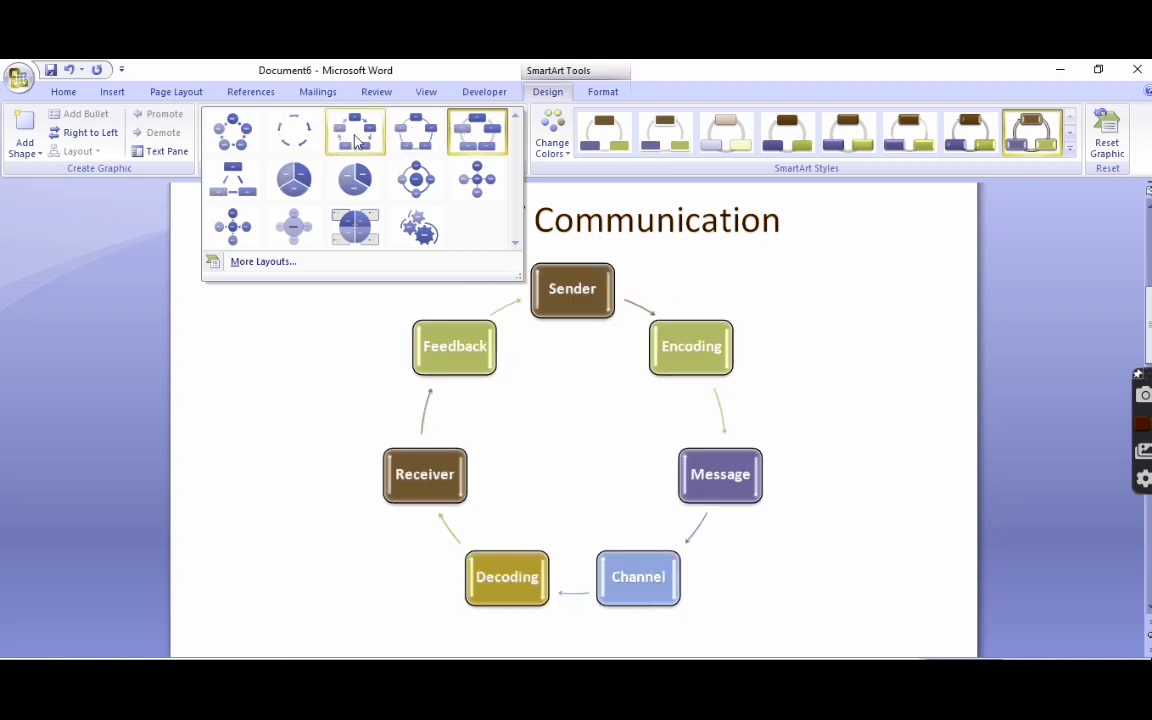
click(355, 140)
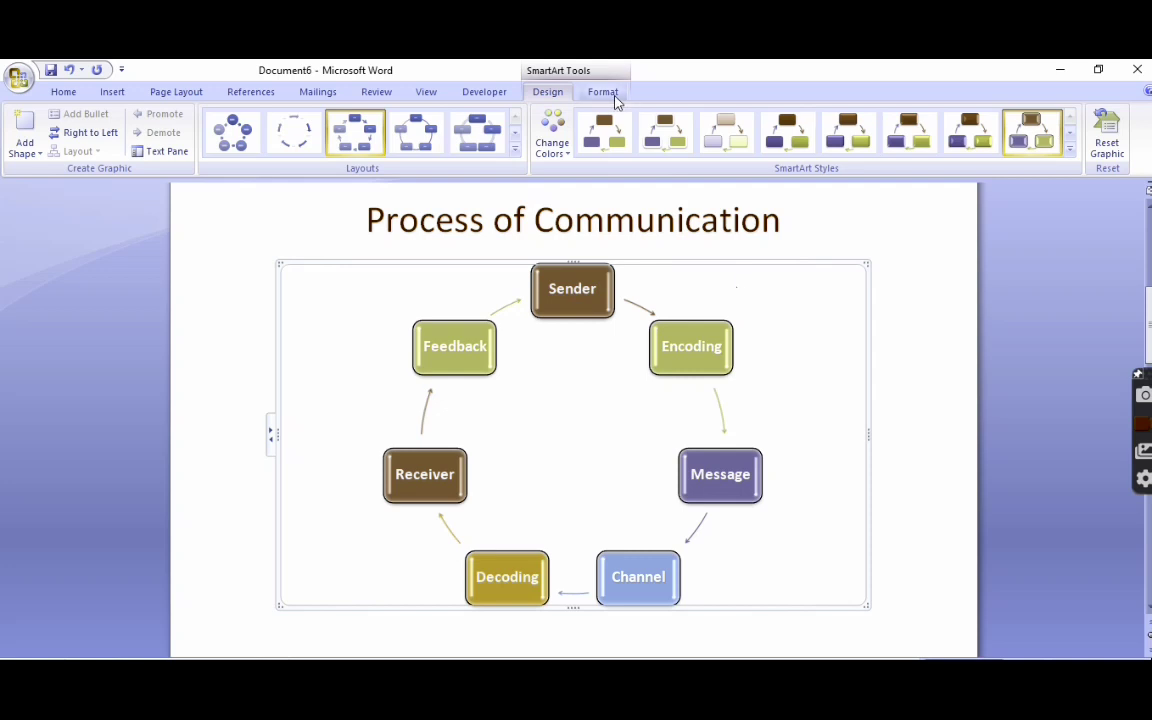
Apply the Fill - Accent 2, Matte Bevel WordArt style to the seven stage labels
click(604, 92)
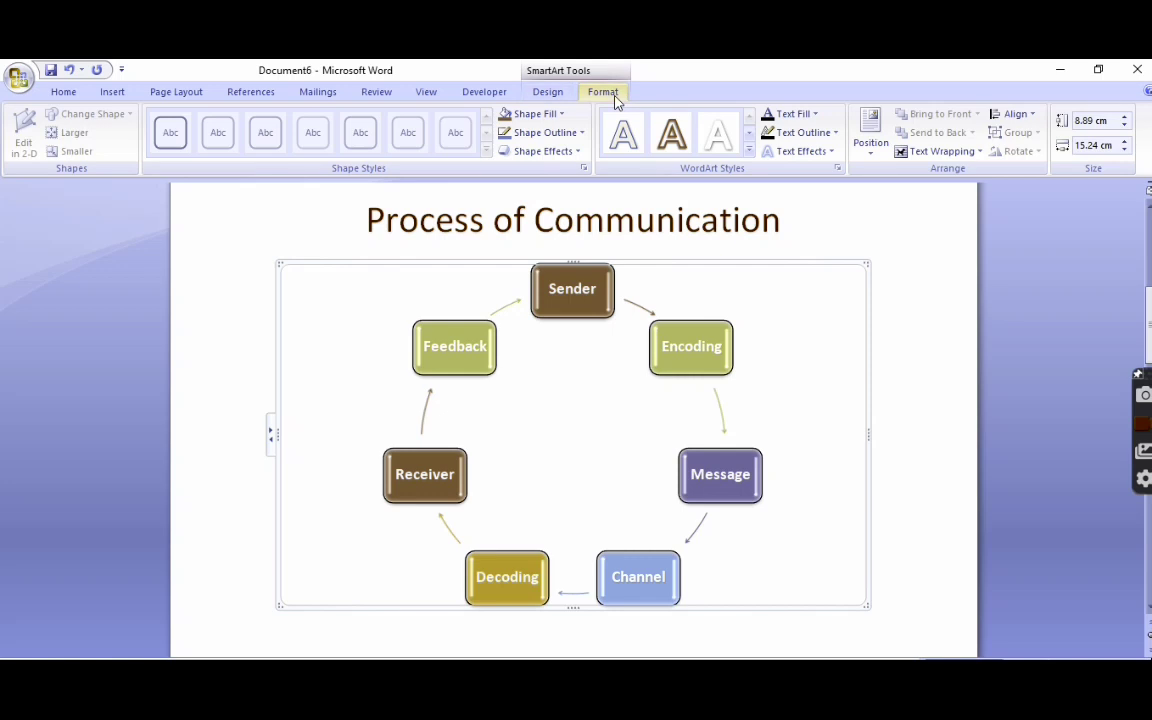
click(749, 150)
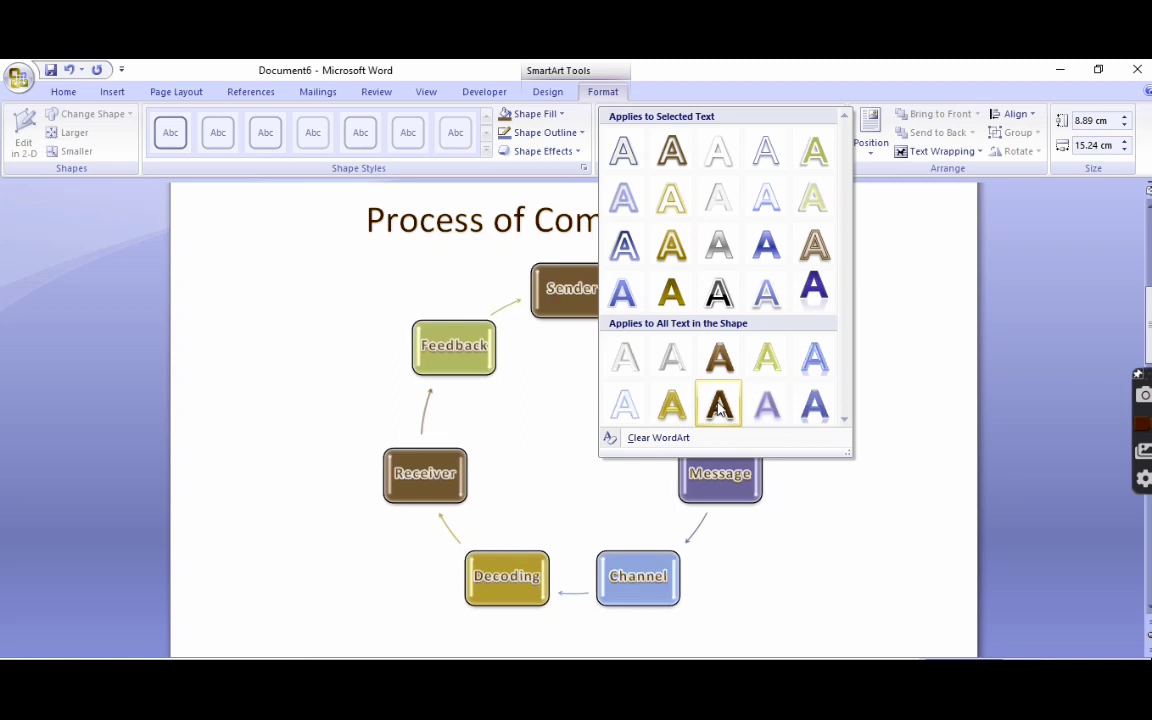
click(718, 405)
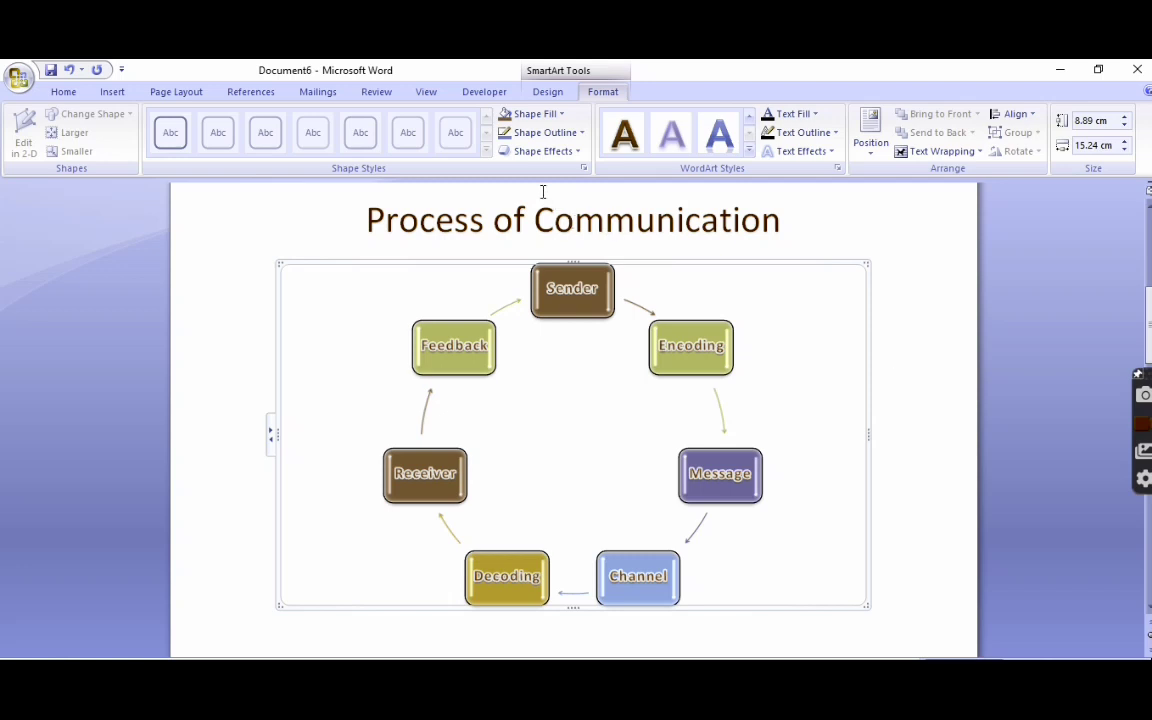
Recolour the cycle diagram with the first Primary Theme colour: white boxes, dark outlines
click(549, 94)
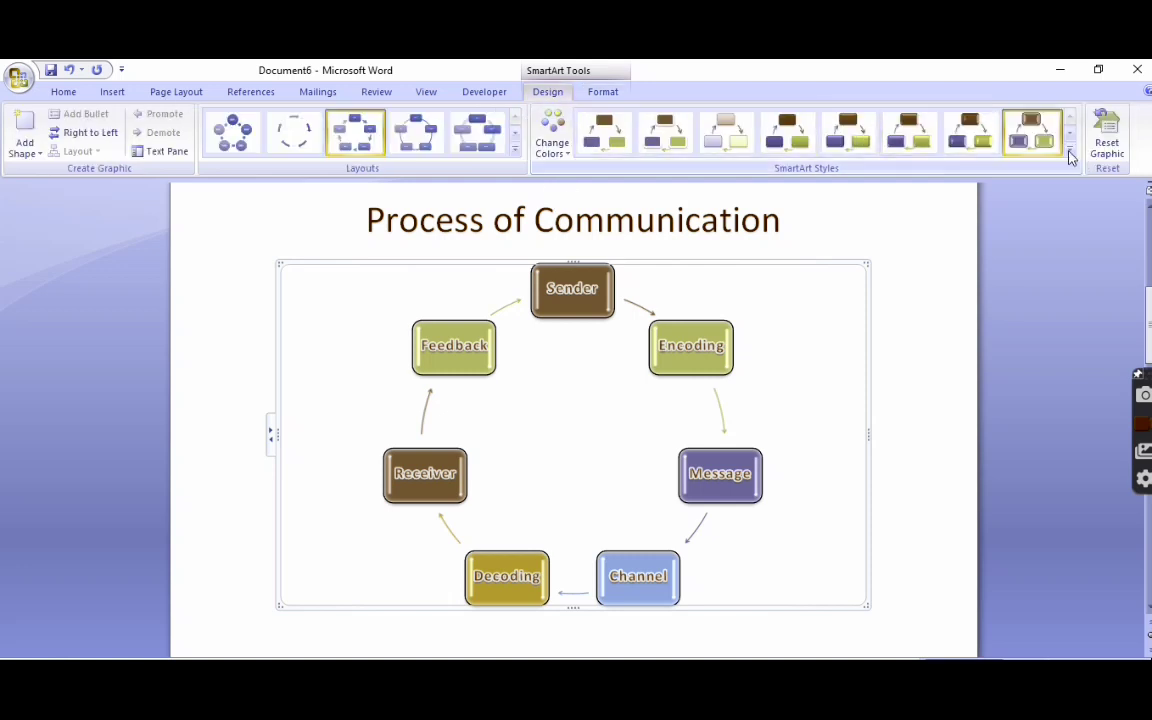
click(1069, 150)
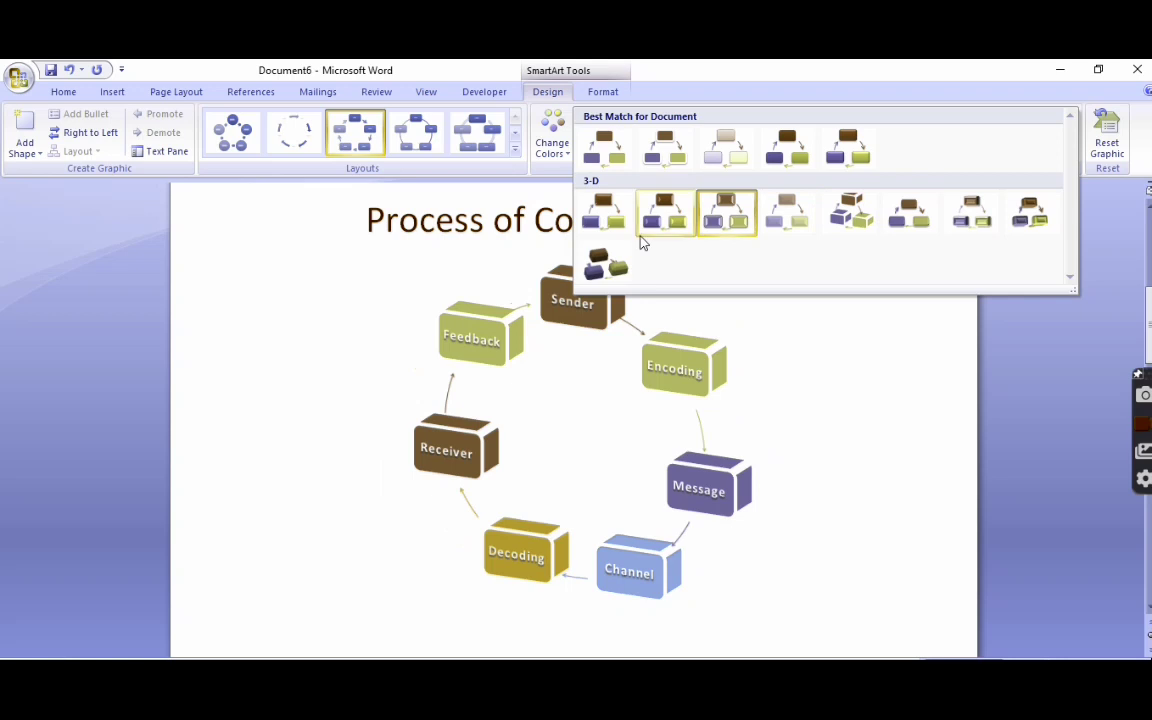
click(552, 145)
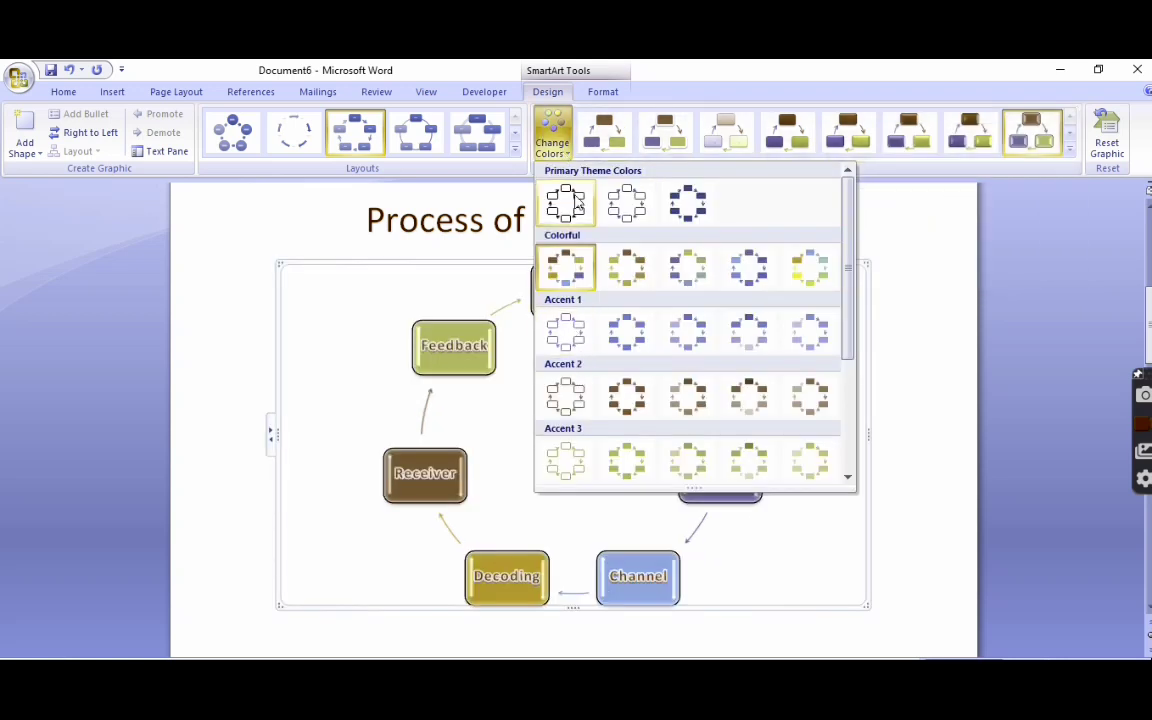
click(577, 207)
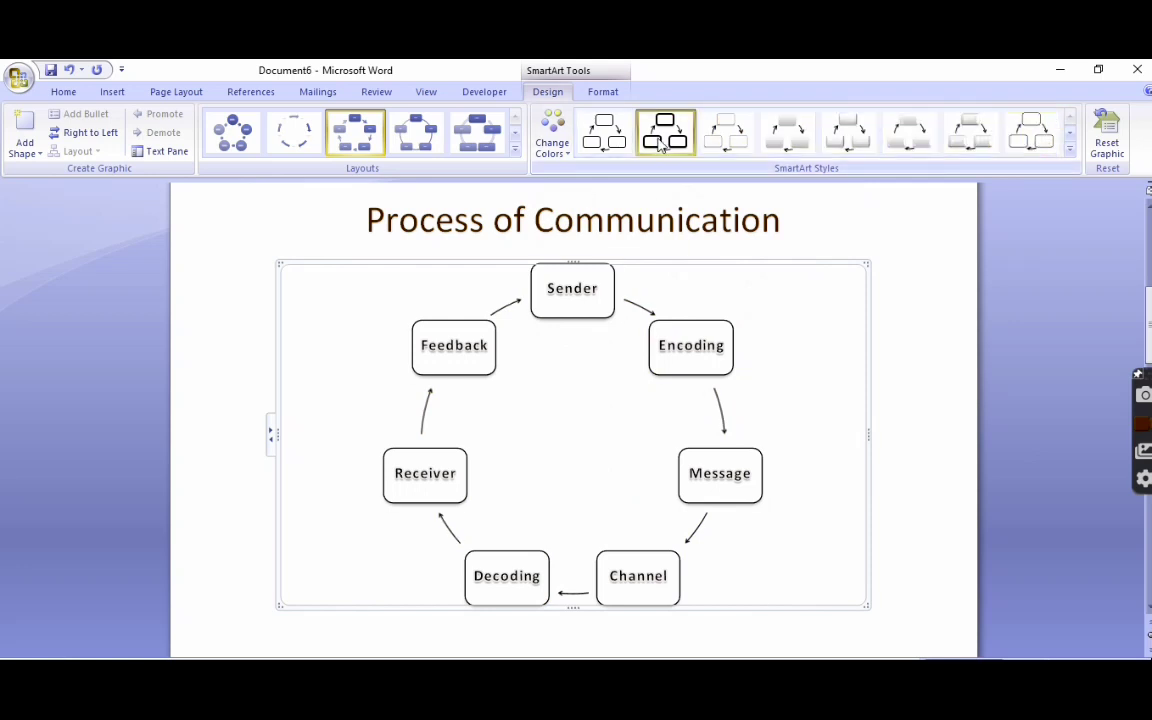
Apply the Inset 3-D SmartArt style to the cycle boxes
click(727, 133)
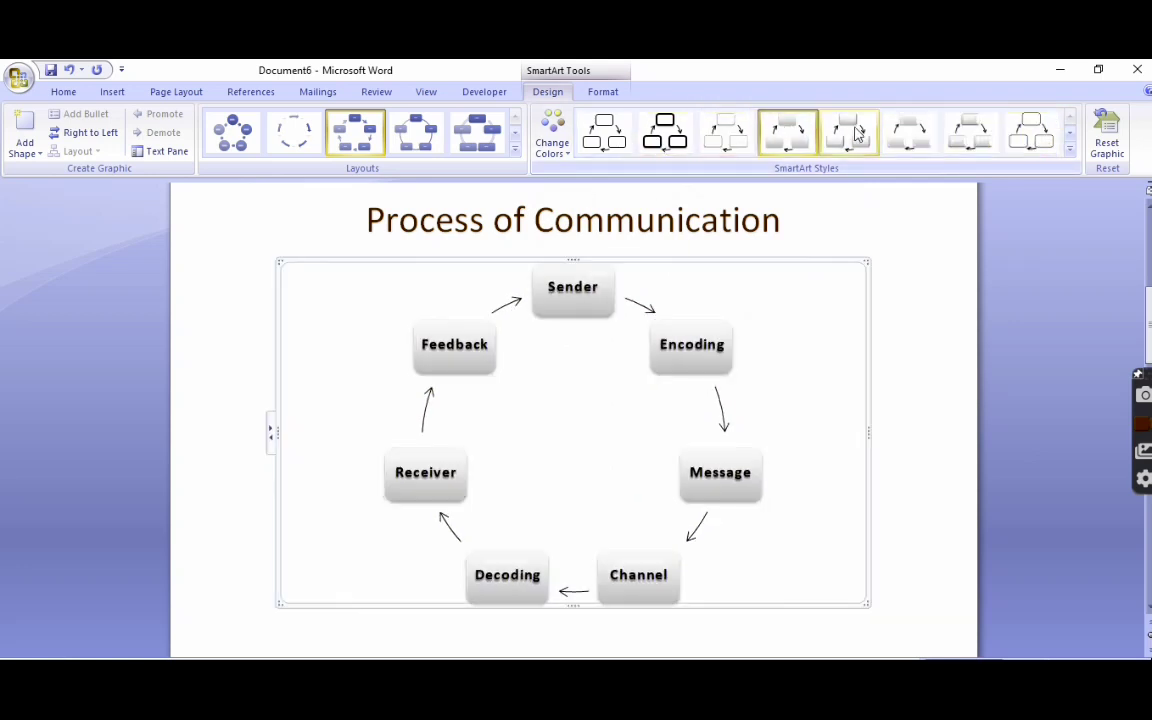
click(970, 133)
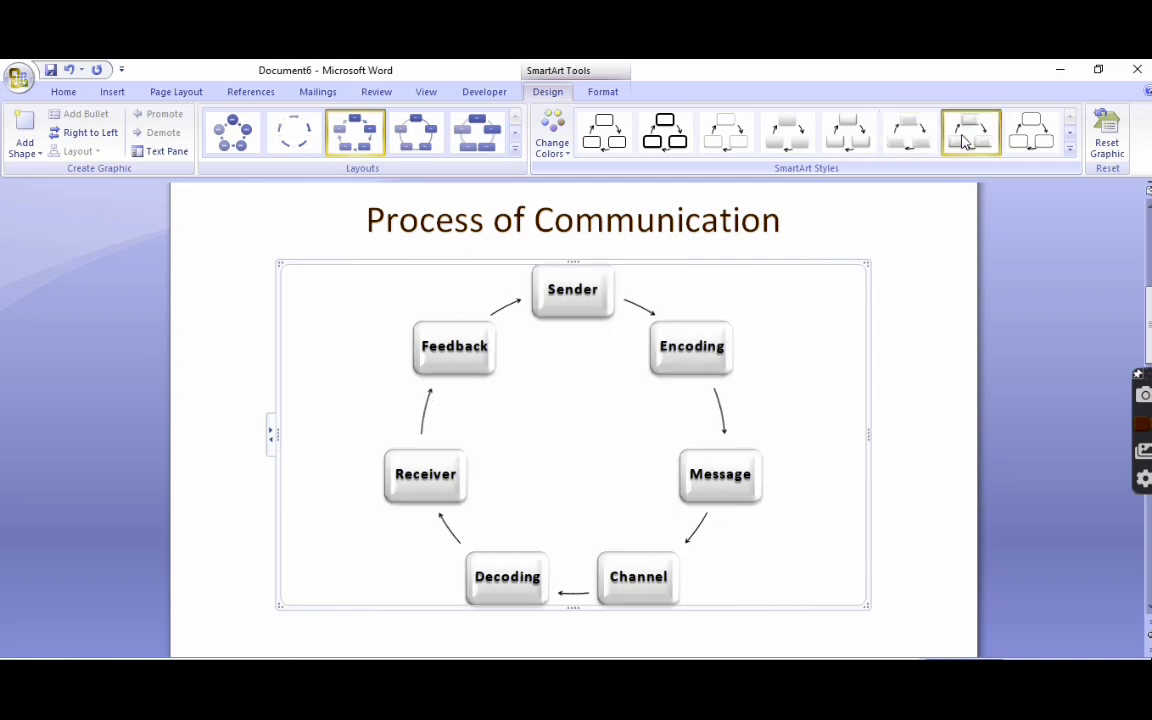
click(1070, 150)
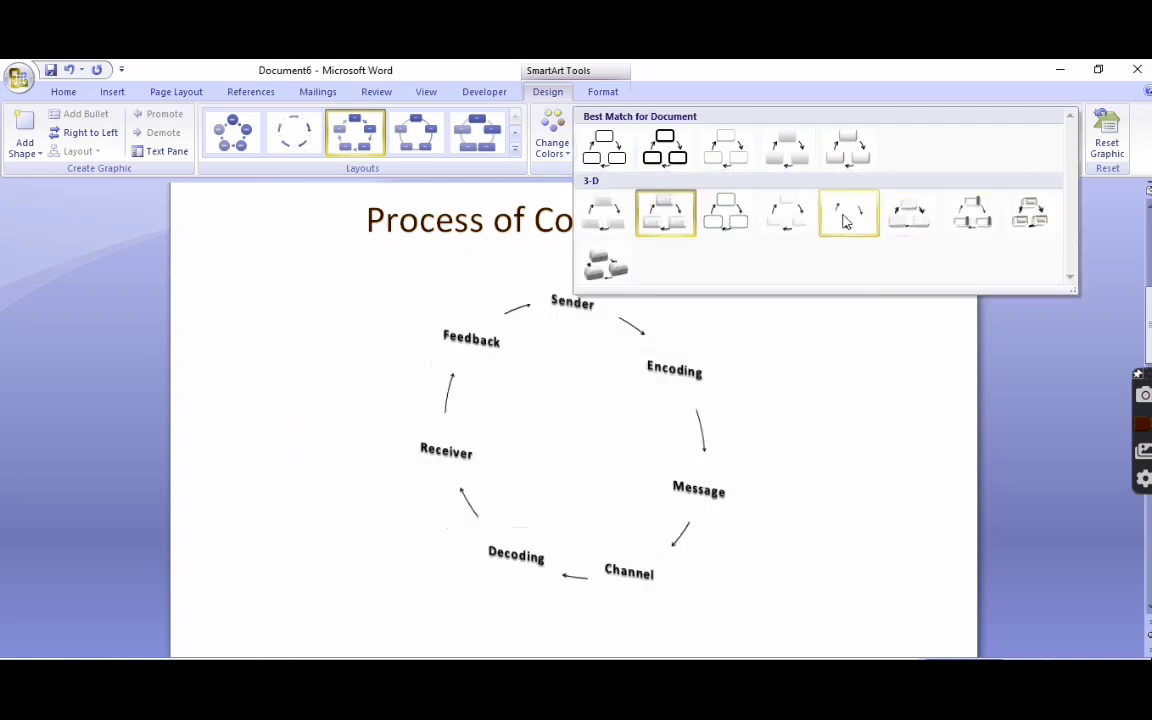
click(670, 228)
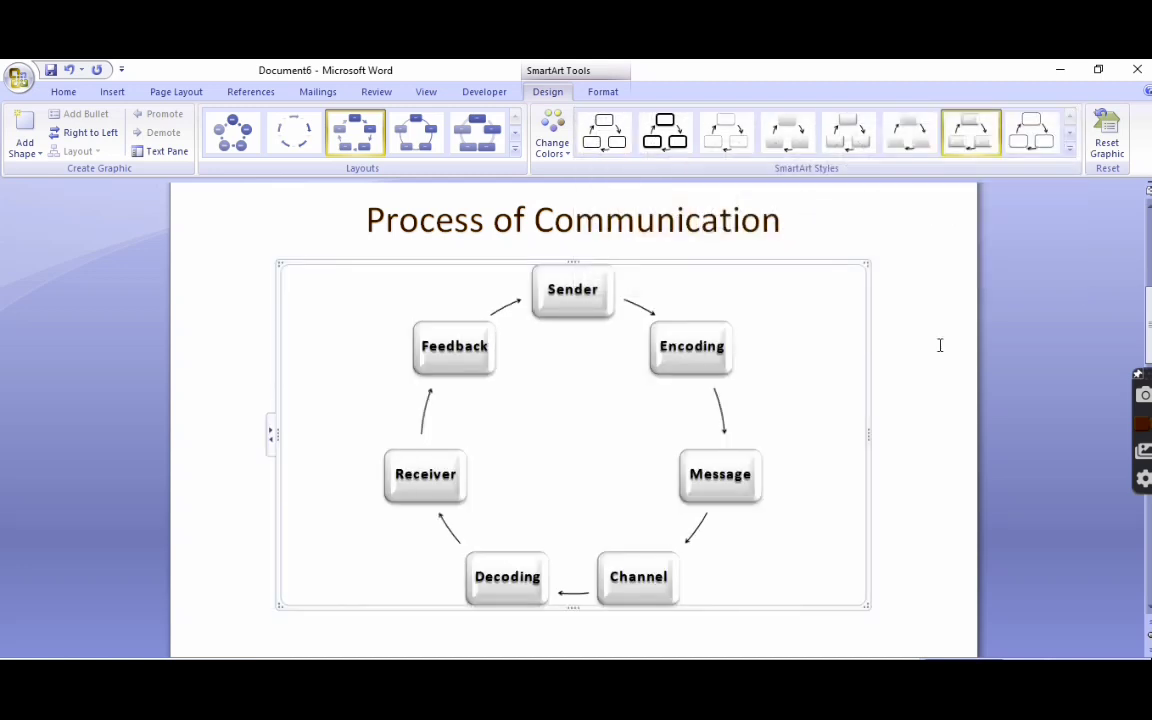
Deselect the finished diagram and scroll down to the next page's 'Thanks' box
click(940, 345)
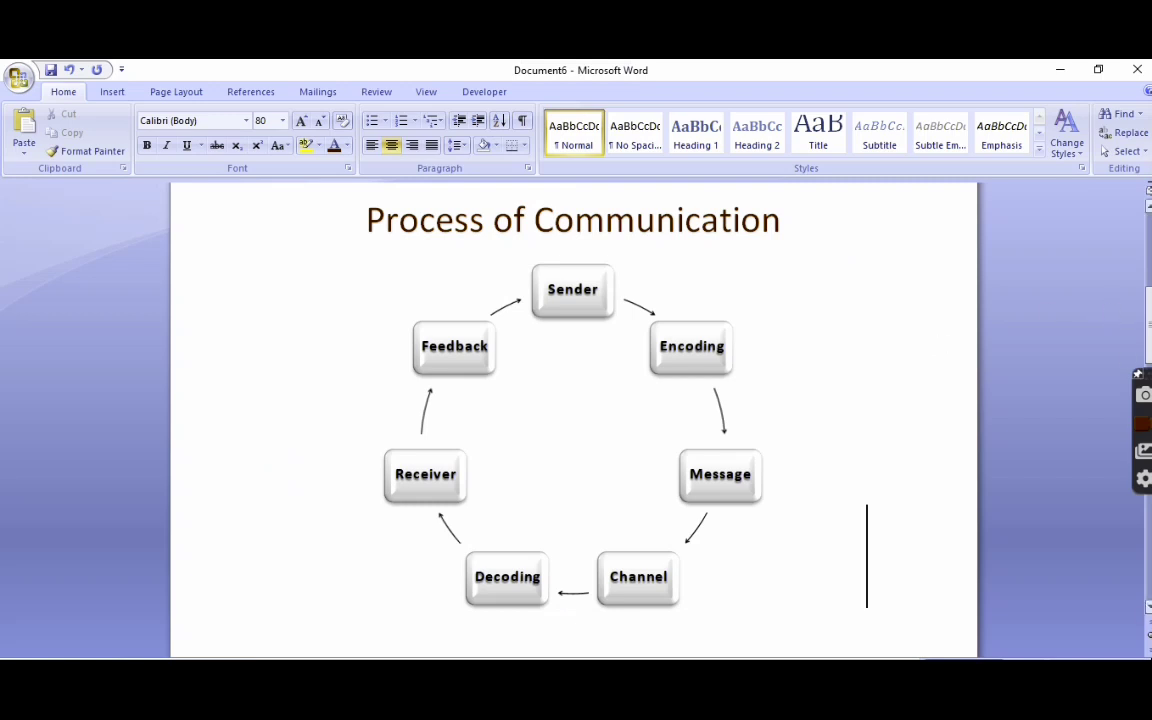
scroll(573, 420, down, 7)
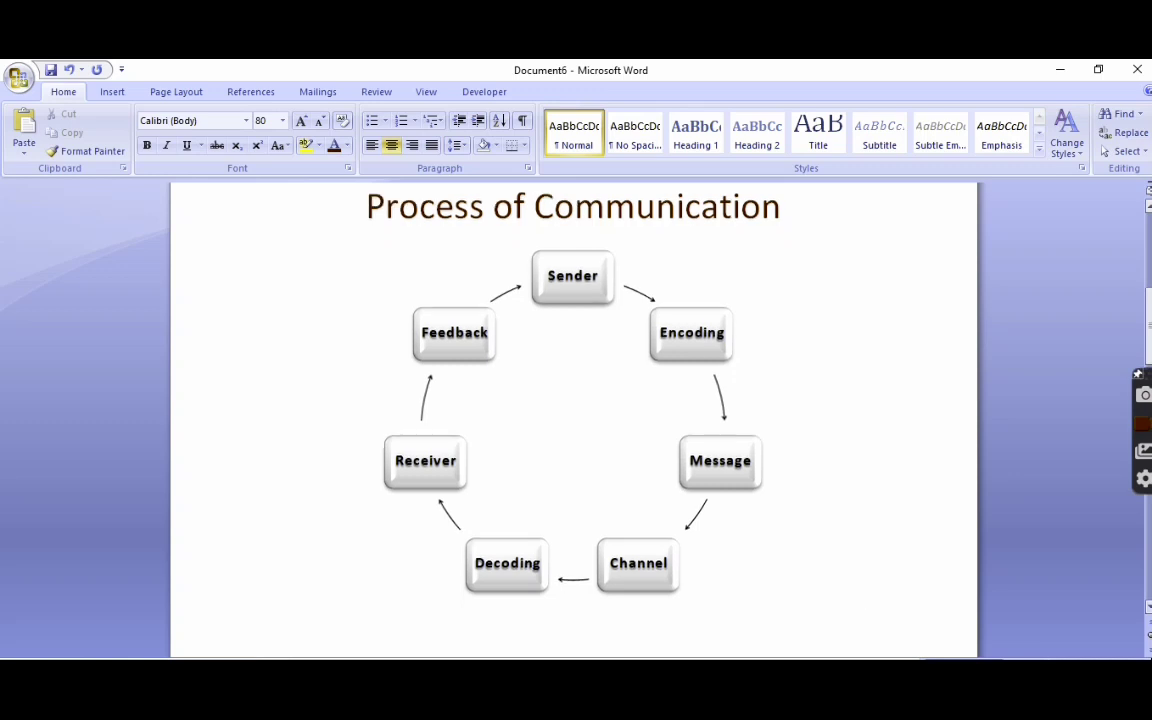
scroll(573, 420, down, 2)
scroll(573, 420, down, 2)
scroll(573, 420, down, 3)
scroll(573, 420, down, 1)
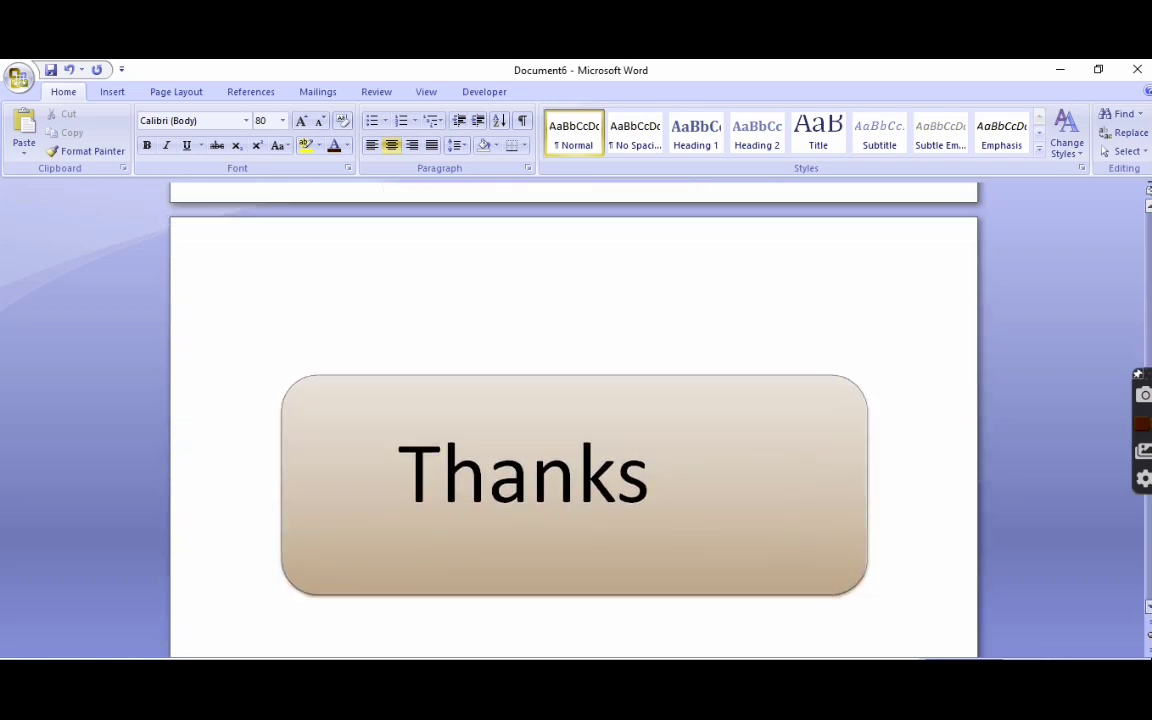
scroll(573, 420, down, 1)
scroll(573, 420, down, 1)
scroll(573, 420, down, 1)
scroll(573, 420, down, 1)
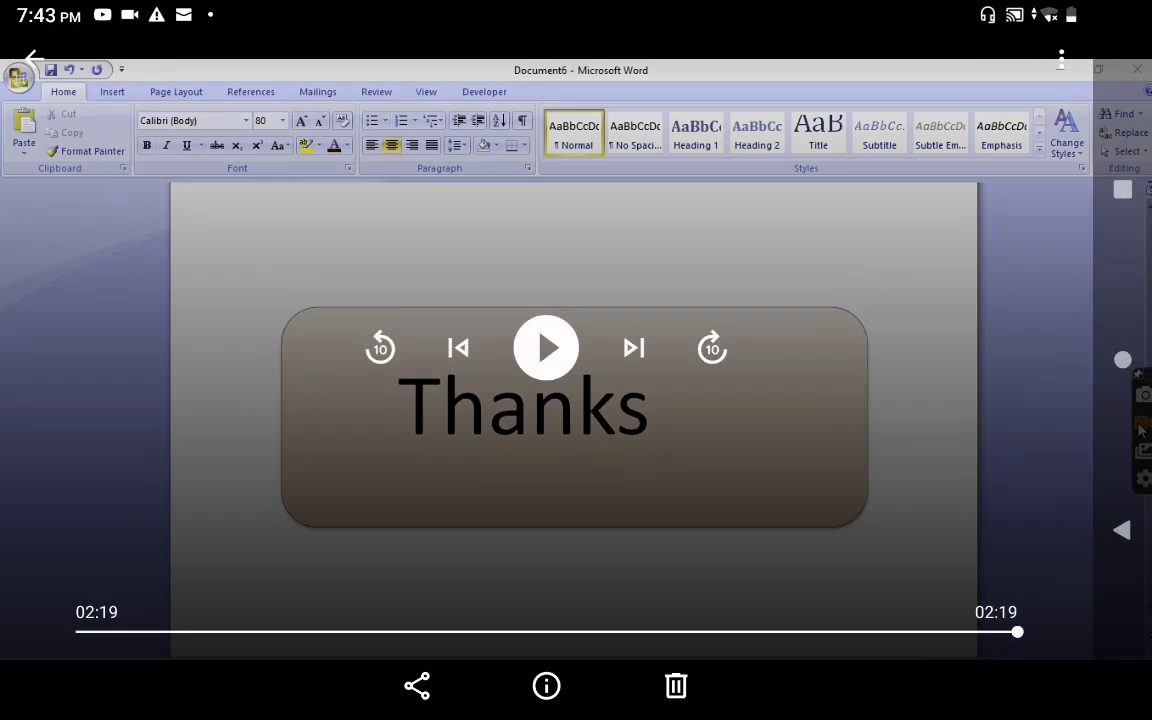
click(1141, 428)
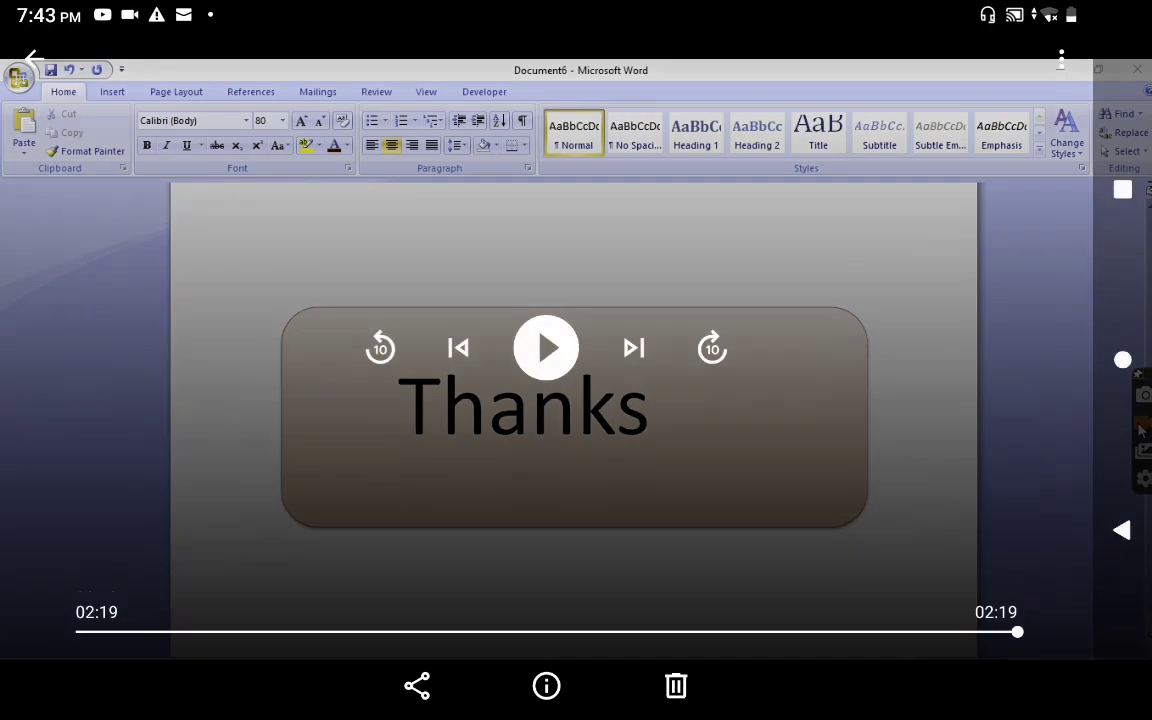